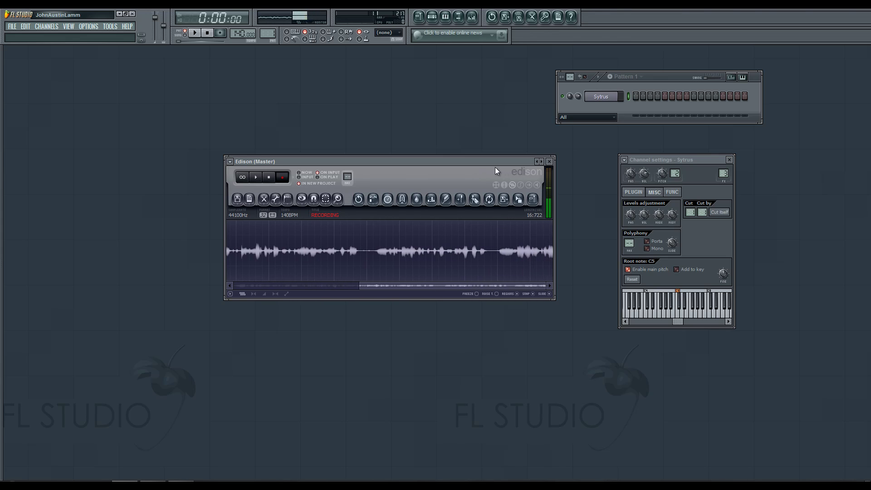
Close the Edison recorder, open the Sytrus synthesizer and load its Default preset
left_click(550, 161)
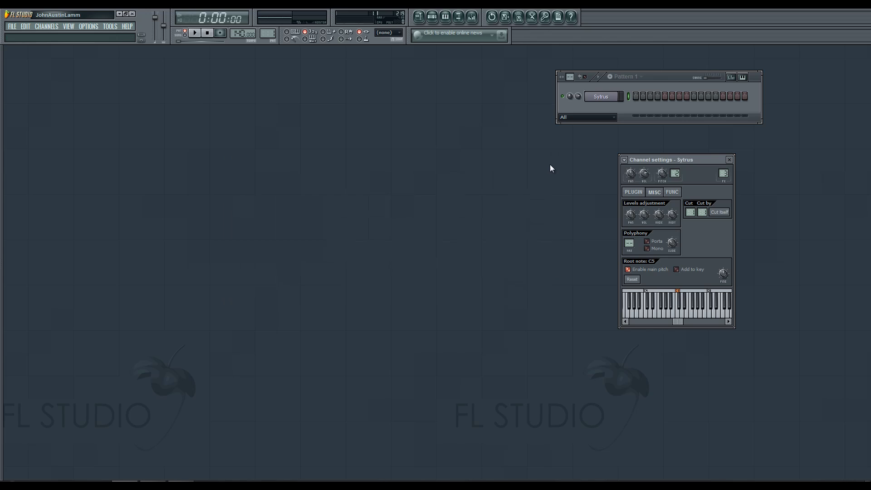
left_click(639, 193)
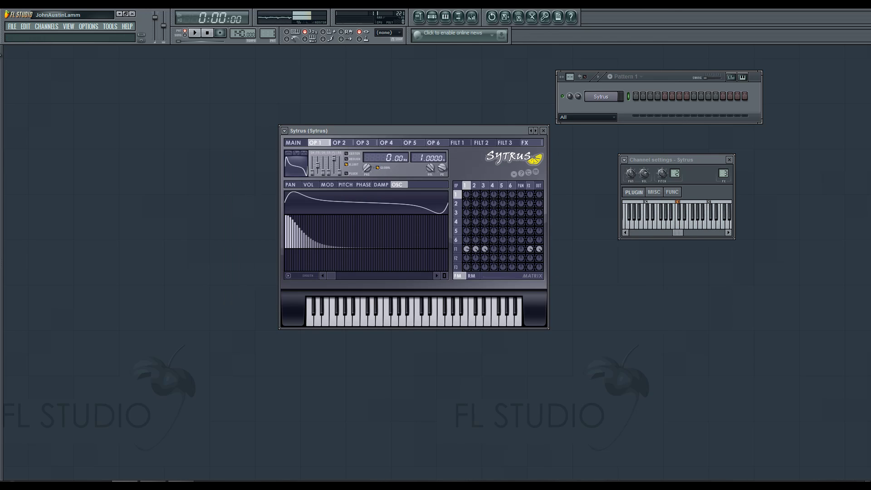
key("alt+F8")
key("alt+F8")
left_click(53, 26)
left_click(311, 402)
left_click(285, 132)
mouse_move(322, 159)
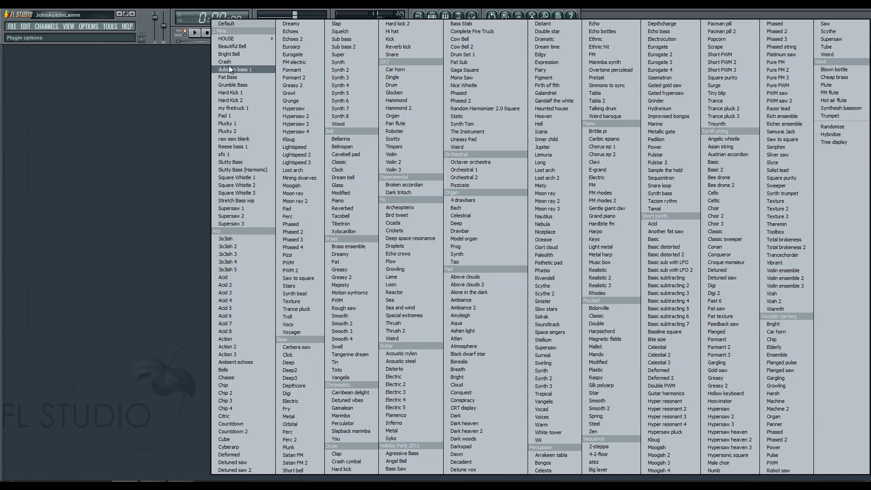
left_click(231, 23)
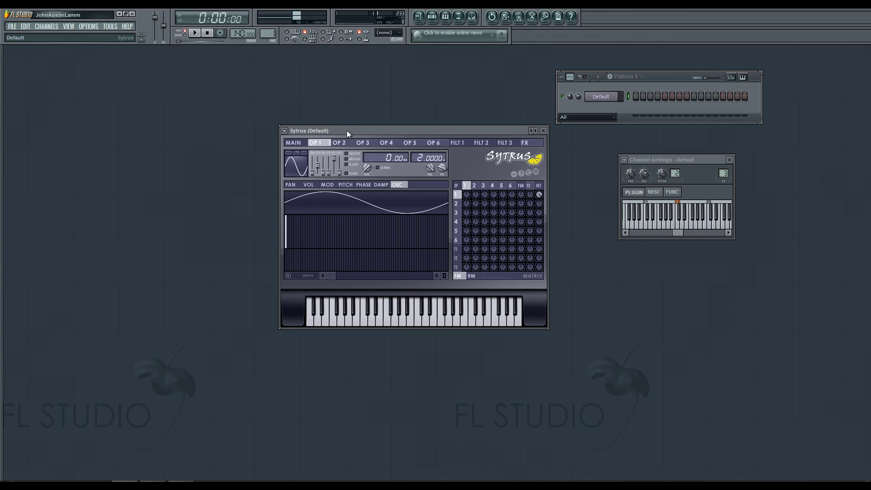
Set Sytrus operators 1, 2 and 3 to the Saw shape and send operators 2 and 3 to the output
left_click(302, 169)
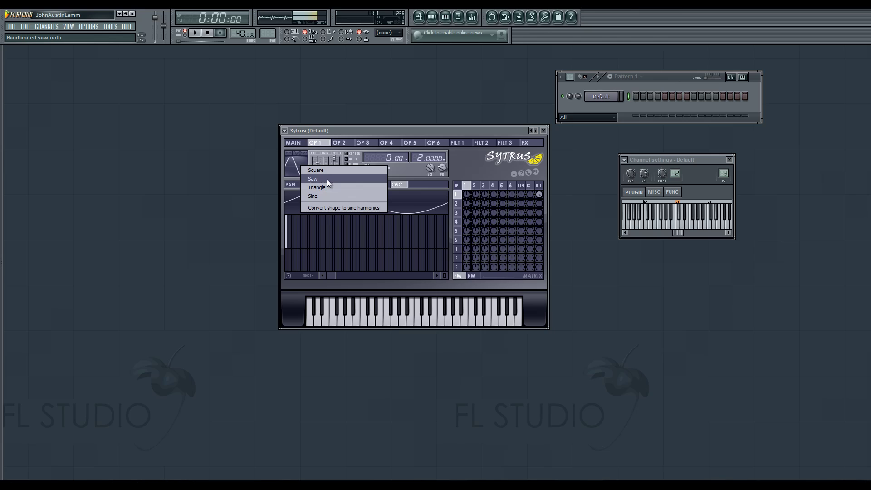
left_click(327, 178)
left_click(341, 144)
left_click(303, 164)
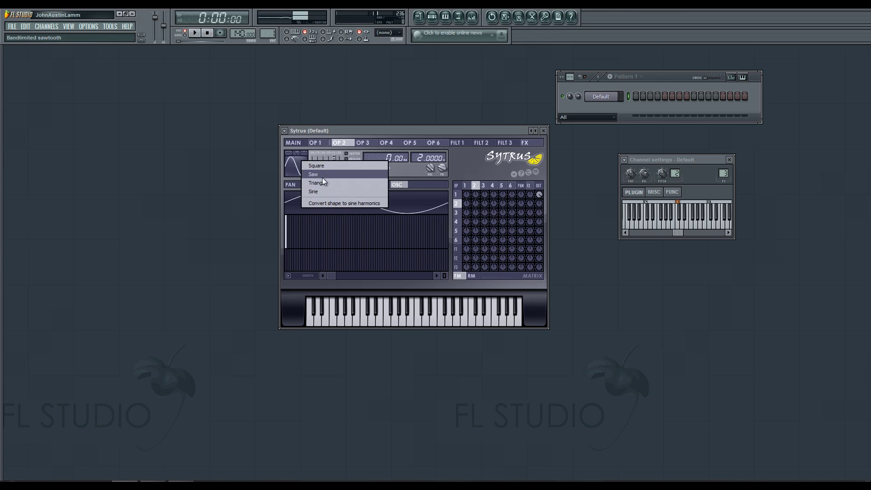
left_click(327, 174)
left_click(365, 144)
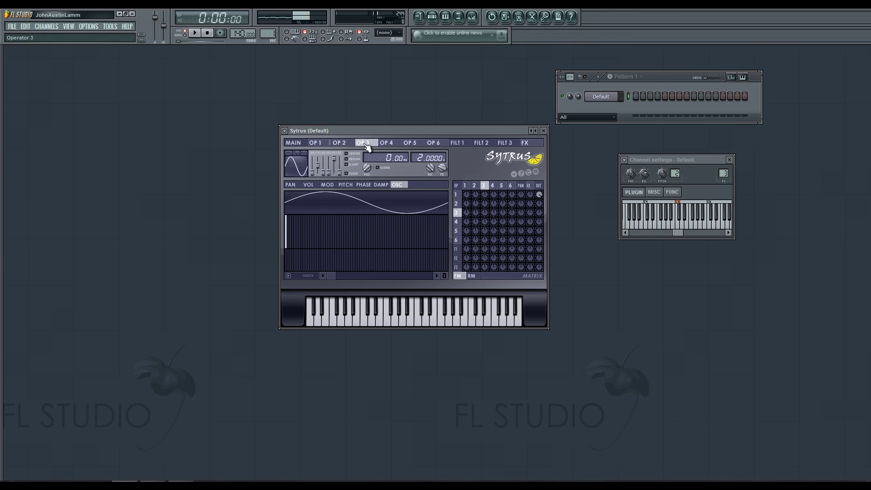
left_click(294, 164)
left_click(314, 178)
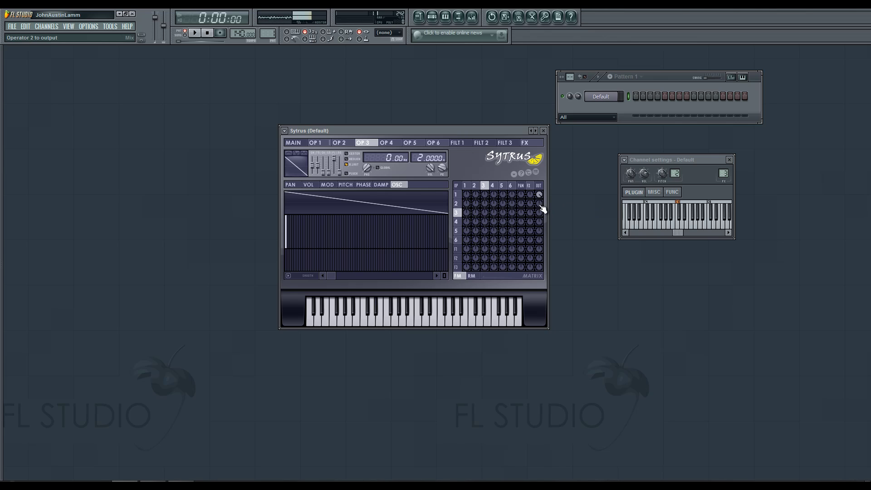
left_click_drag(542, 208, 539, 211)
Detune the saws by giving operator 2 a frequency offset of 3.10 Hz and operator 3 a negative frequency offset
left_click(315, 142)
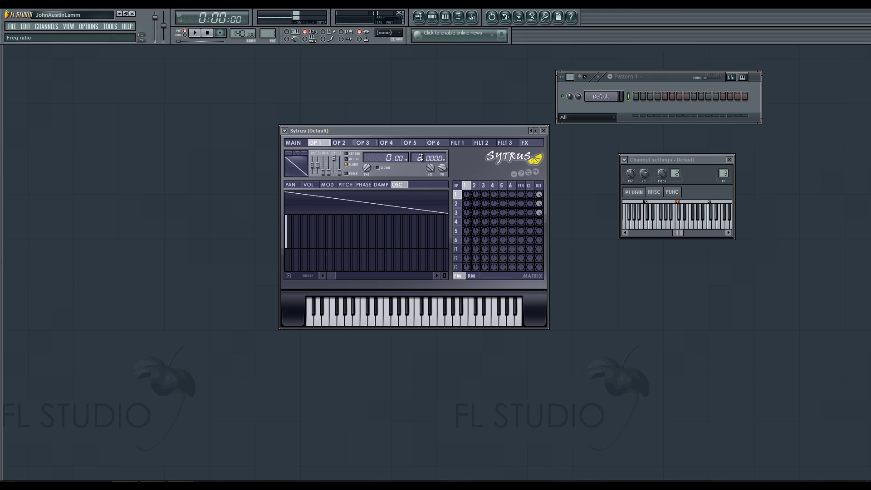
scroll(421, 158, "down", 1)
left_click(341, 145)
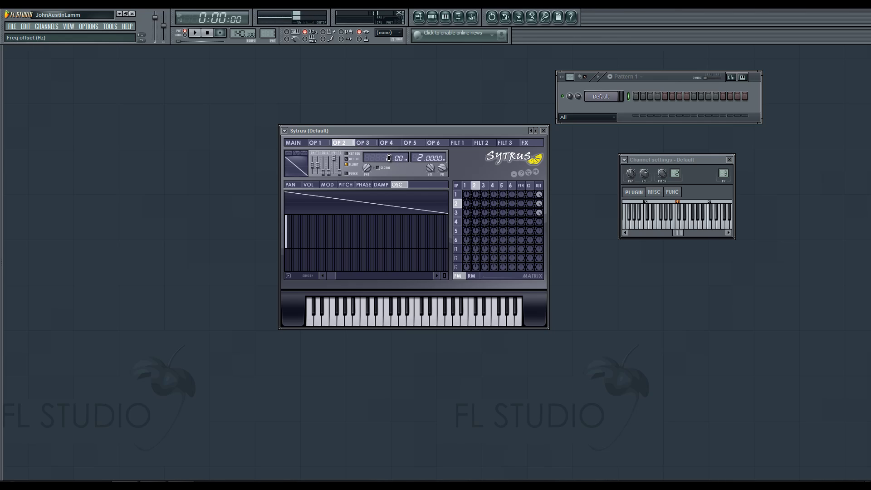
scroll(389, 158, "up", 1)
scroll(396, 158, "up", 1)
left_click(366, 143)
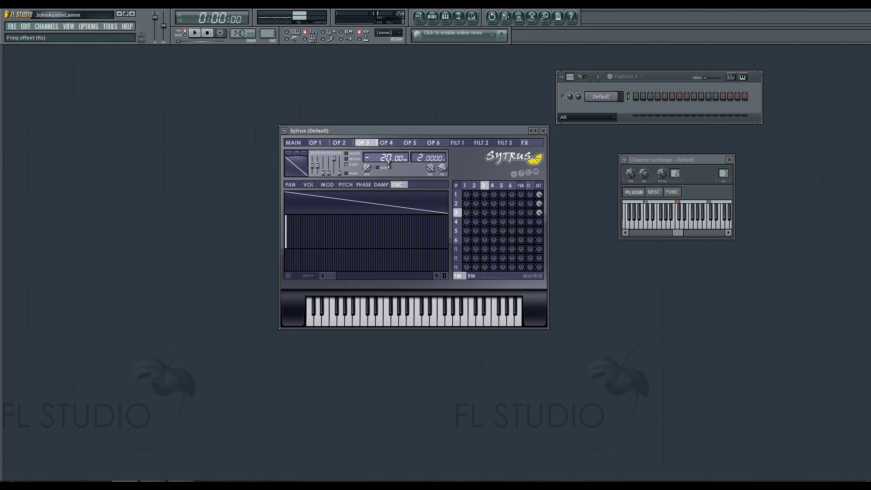
mouse_move(388, 164)
left_mouse_down()
mouse_move(383, 149)
mouse_move(392, 170)
left_mouse_up()
left_click(347, 143)
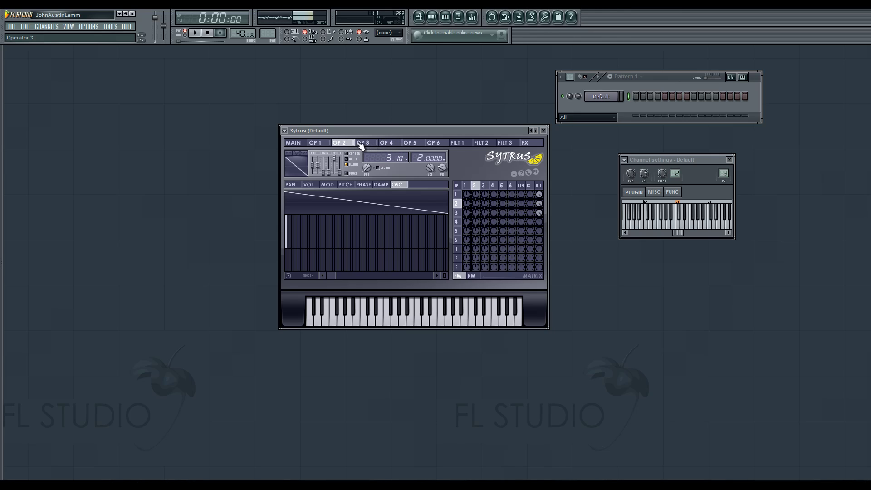
left_click(371, 145)
left_click(358, 144)
left_click(578, 96)
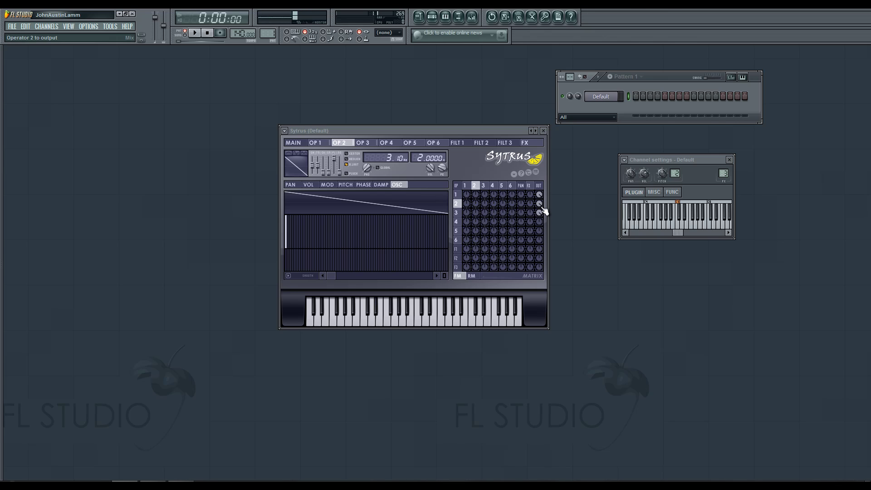
Try 8x draft oversampling in Sytrus's main quality settings, turn oversampling off for draft and render, and close the synthesizer
left_click(293, 143)
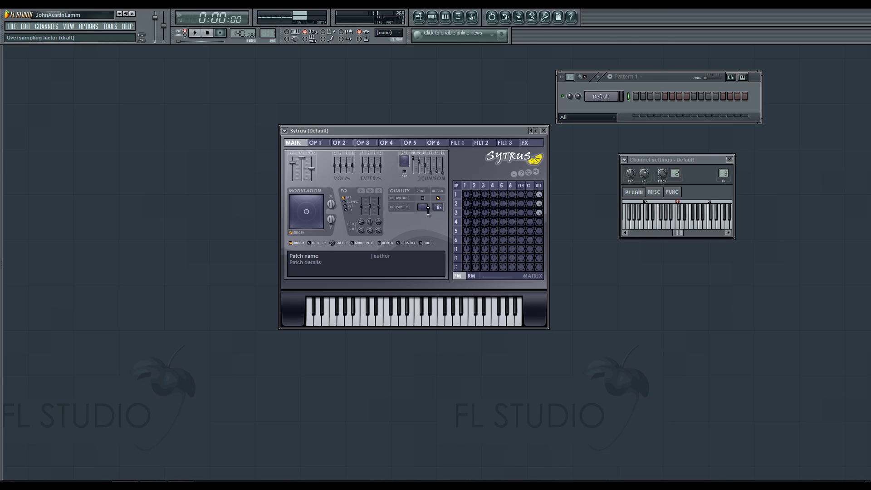
left_click_drag(425, 207, 422, 198)
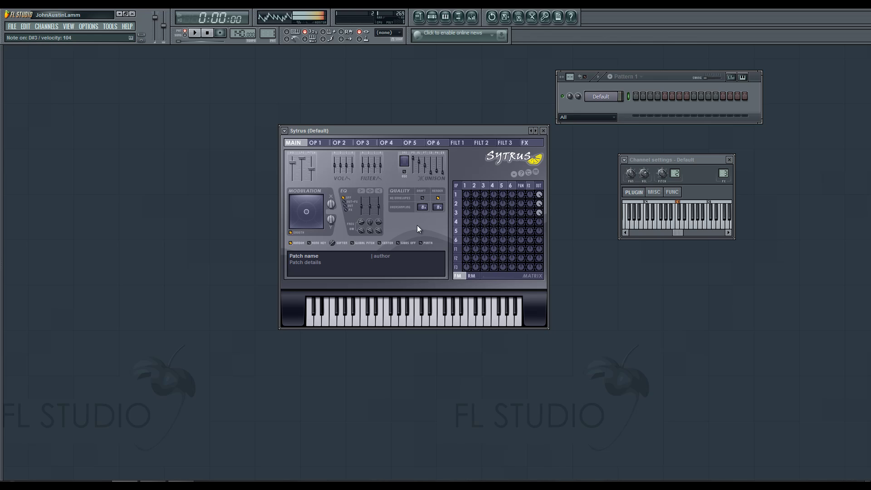
left_click_drag(423, 208, 419, 303)
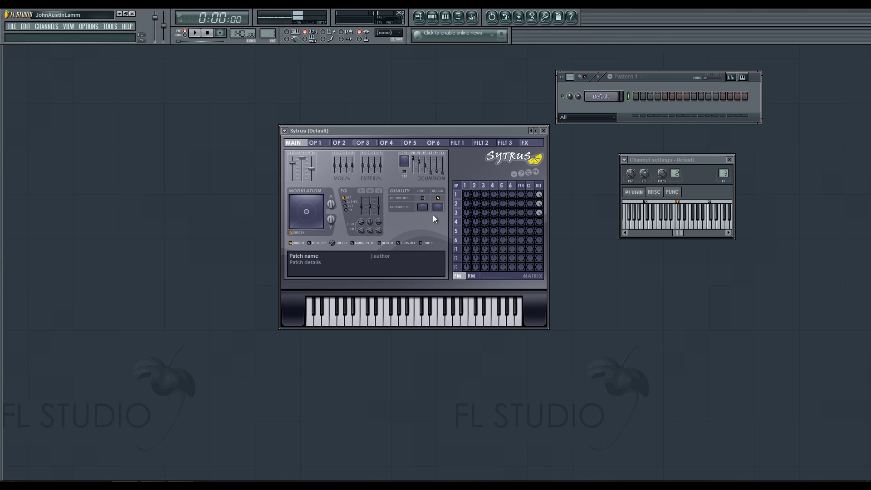
left_click(543, 131)
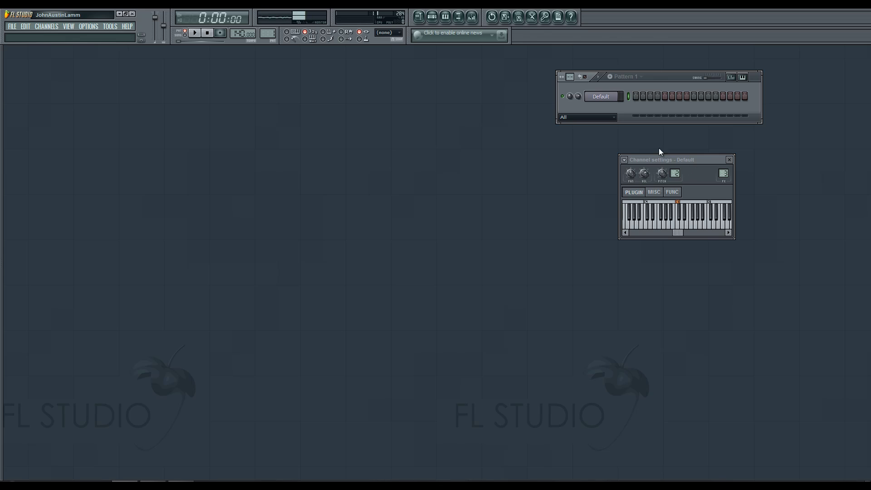
Show the mixer, move it higher on the workspace and select the Sytrus track
left_click(471, 17)
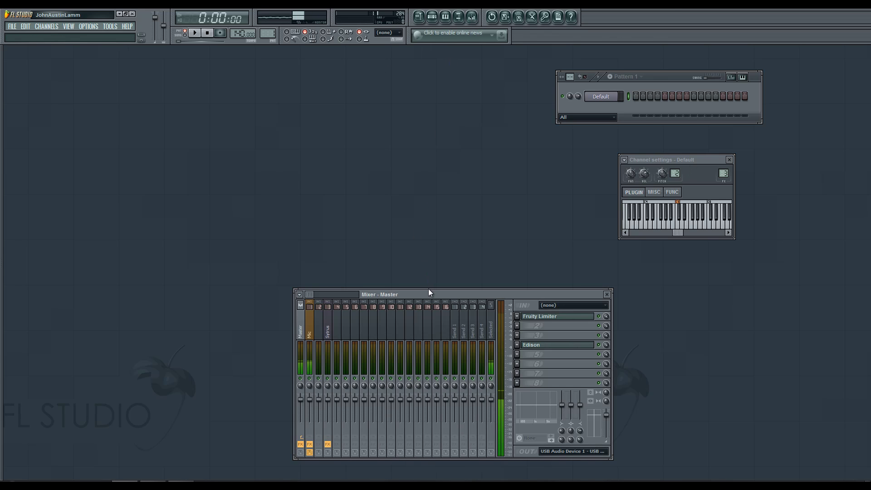
left_click_drag(428, 289, 416, 258)
left_click(313, 292)
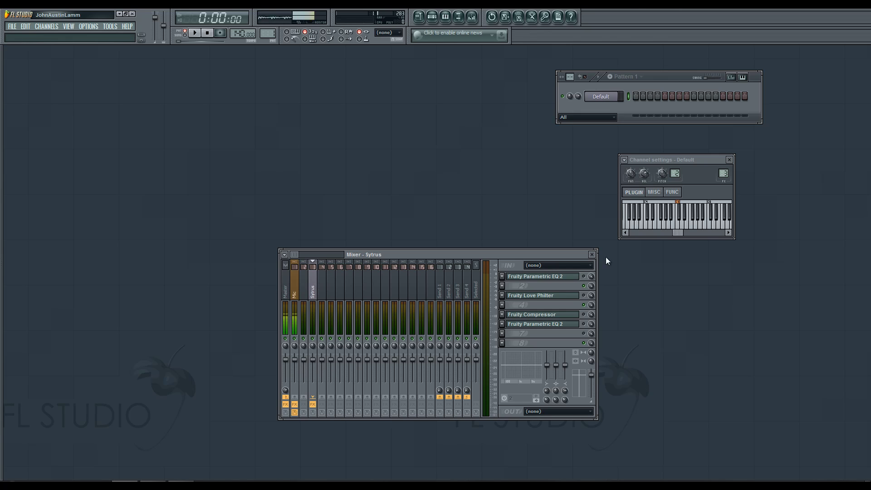
In the first Fruity Parametric EQ 2, set band 1's order to Steep 8 and pull it fully down to cut the lows
left_click(550, 276)
right_click(368, 216)
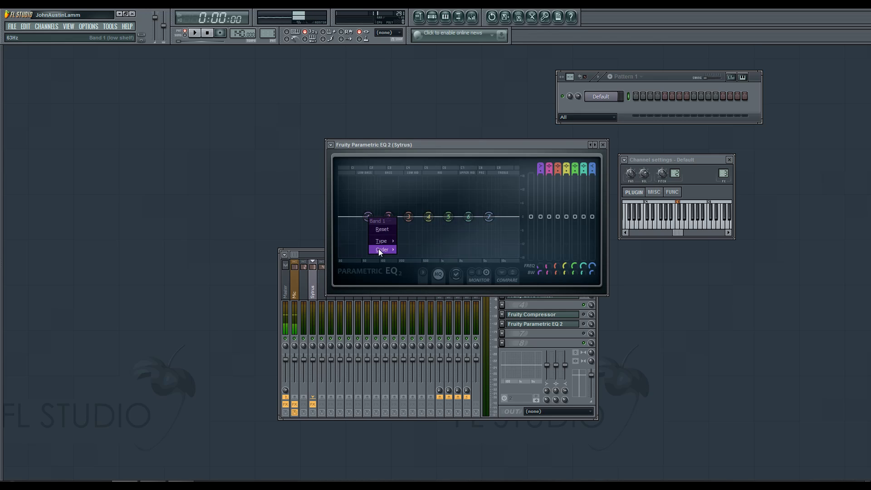
mouse_move(382, 250)
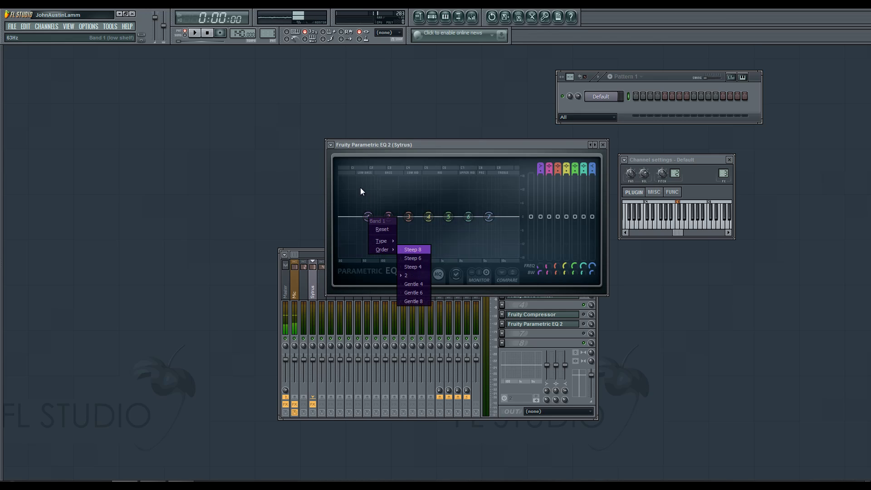
left_click(429, 143)
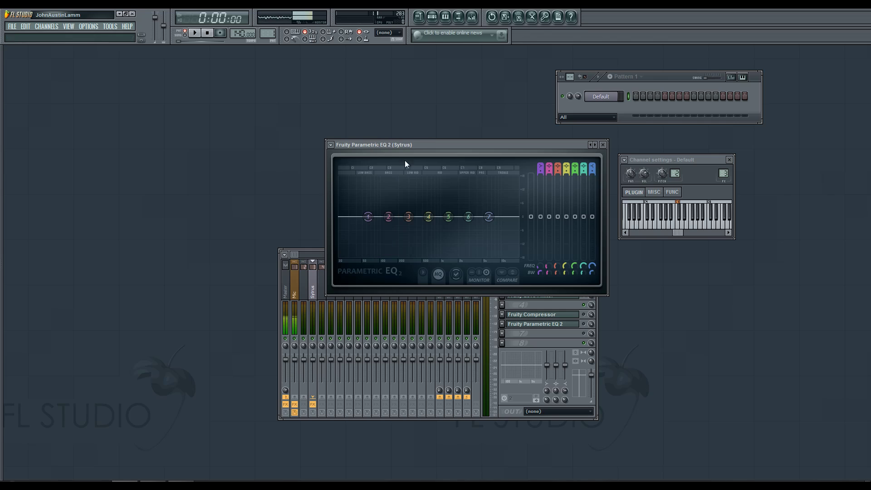
right_click(368, 219)
mouse_move(383, 249)
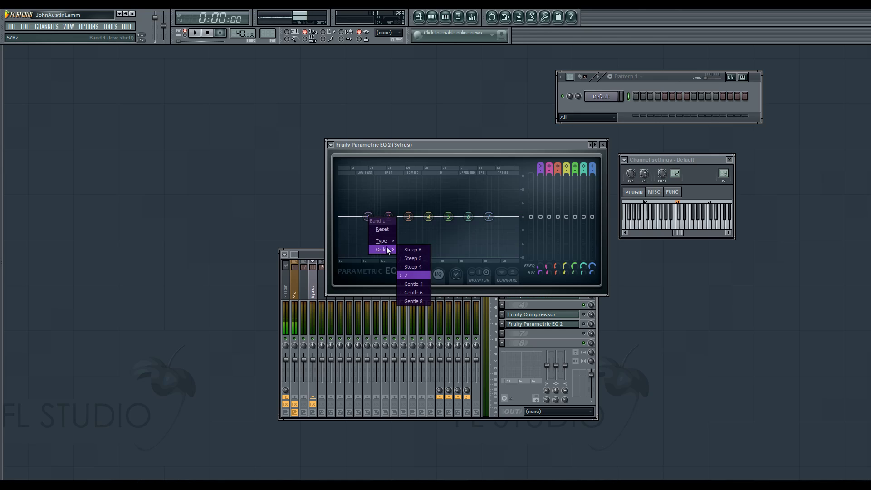
left_click(417, 251)
left_click_drag(369, 217, 375, 263)
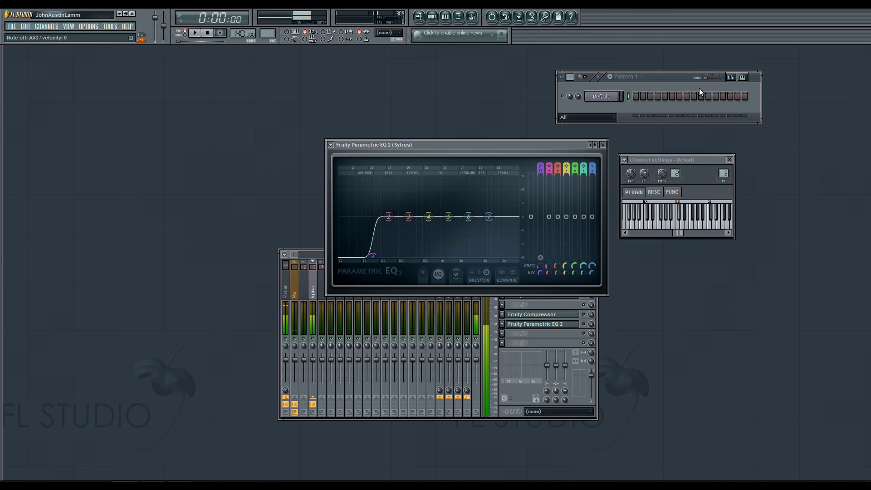
Enable Porta and Mono in the synth channel's polyphony settings
left_click(655, 192)
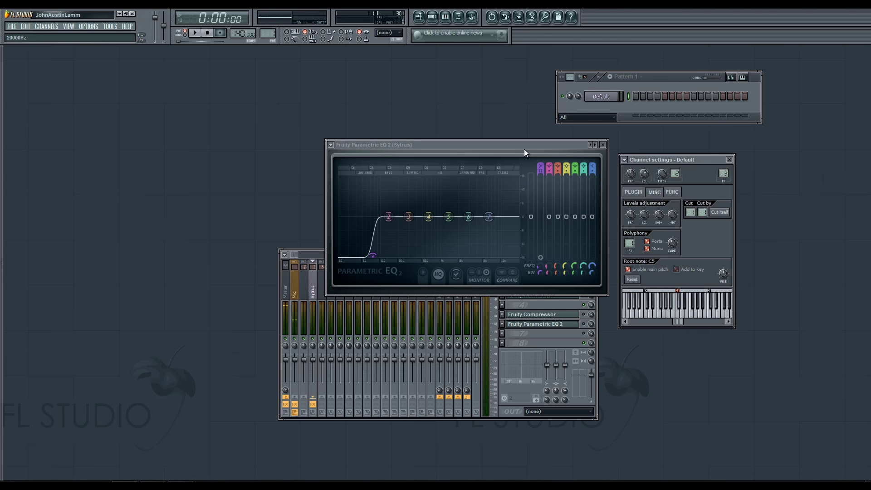
Separate the EQ and mixer windows, and shift EQ band 1 slightly lower in frequency before closing the equalizer
left_click_drag(524, 150, 456, 115)
left_click(583, 279)
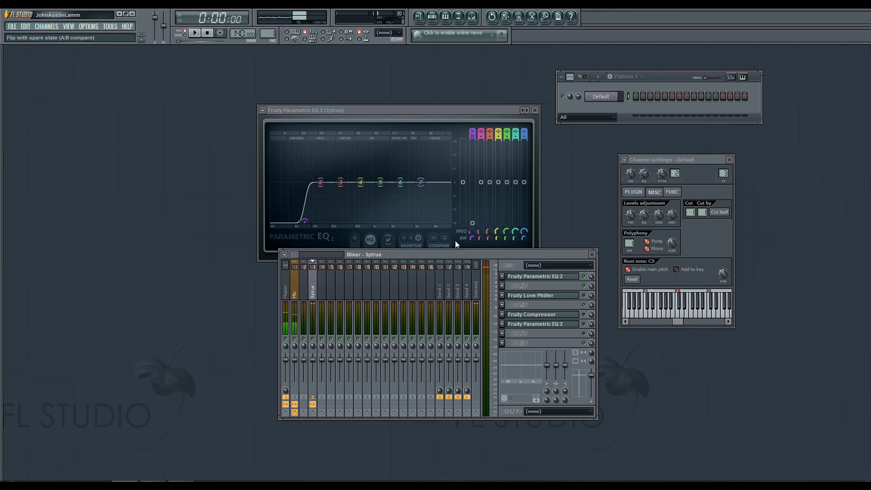
left_click_drag(533, 256, 529, 290)
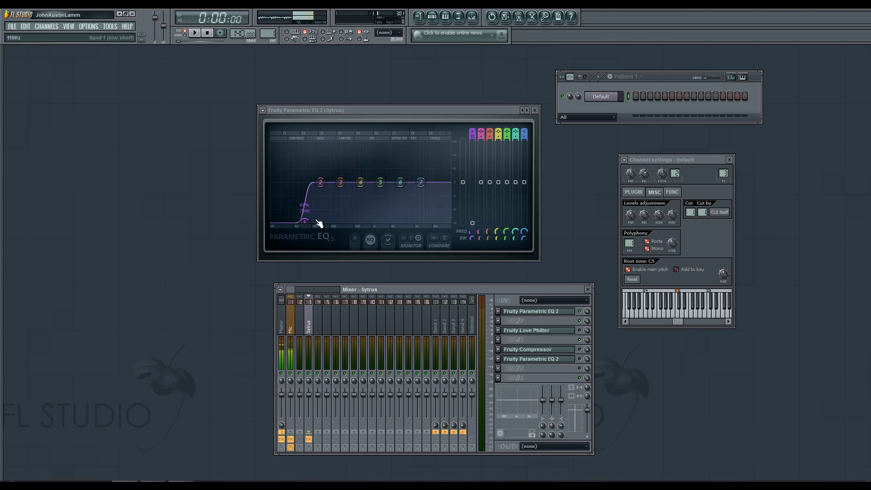
left_click_drag(303, 224, 302, 227)
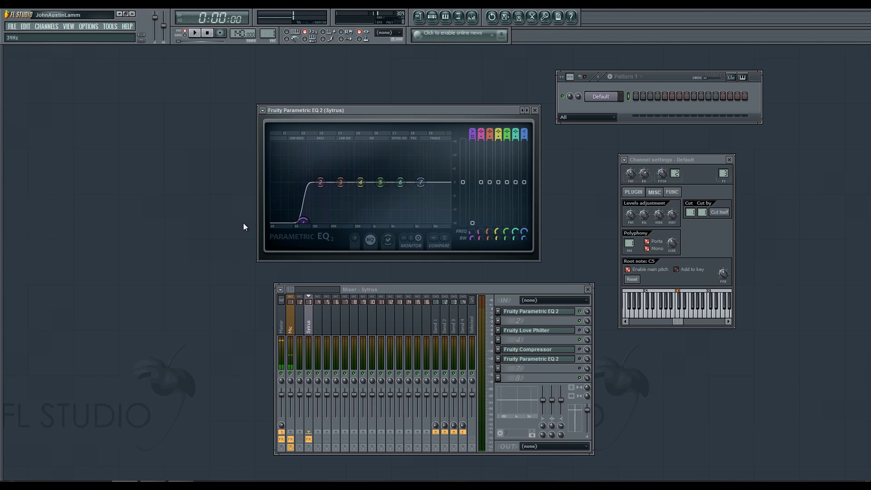
left_click(535, 110)
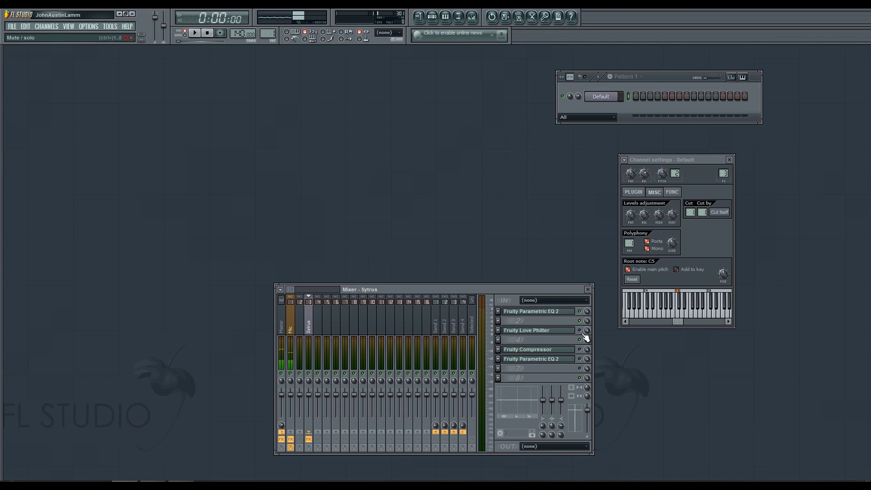
Open Fruity Love Philter from the Sytrus track's effects and arrange its window and the mixer side by side
left_click(569, 331)
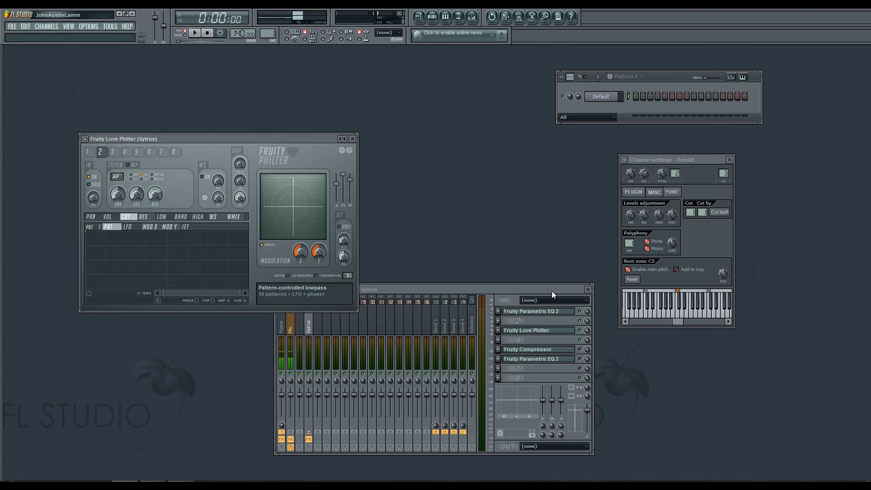
left_click_drag(552, 290, 714, 301)
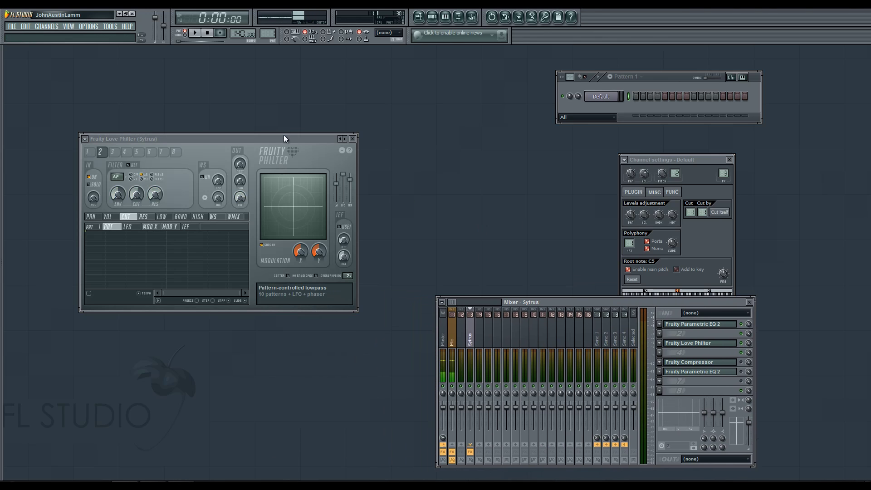
left_click_drag(283, 138, 425, 131)
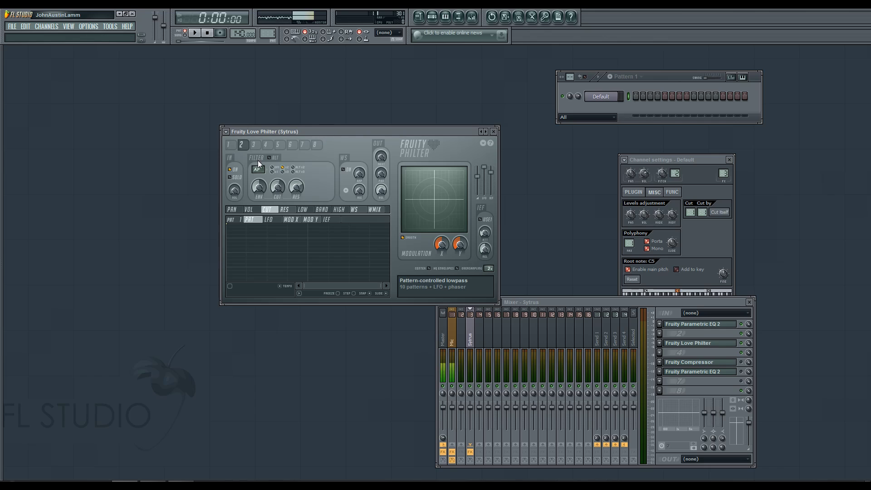
Look through Love Philter's filter units and return to filter unit 1
left_click(229, 145)
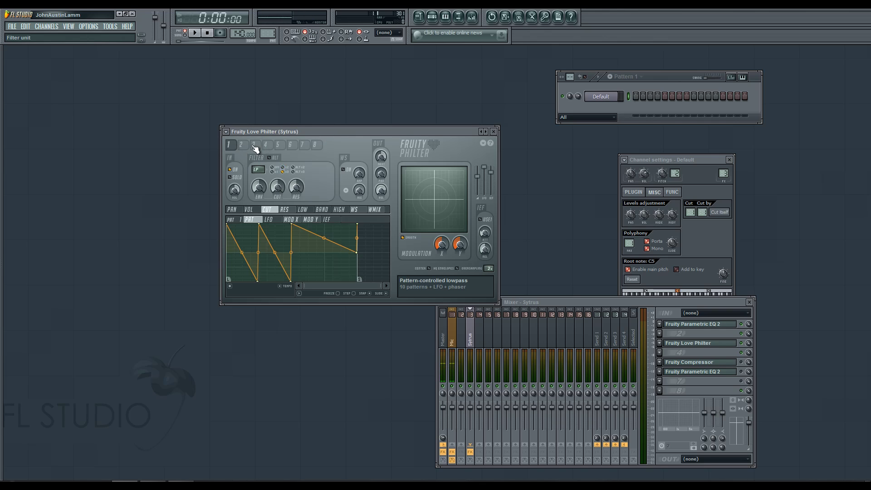
left_click(255, 145)
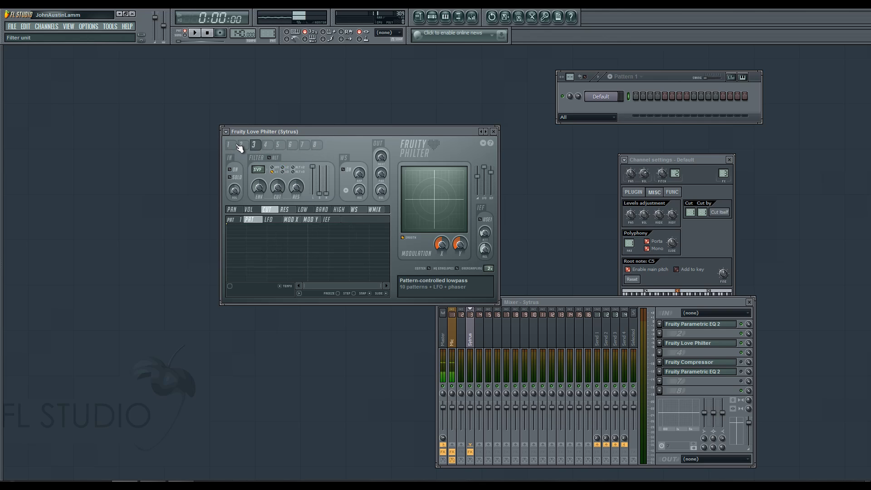
left_click(303, 144)
left_click(230, 144)
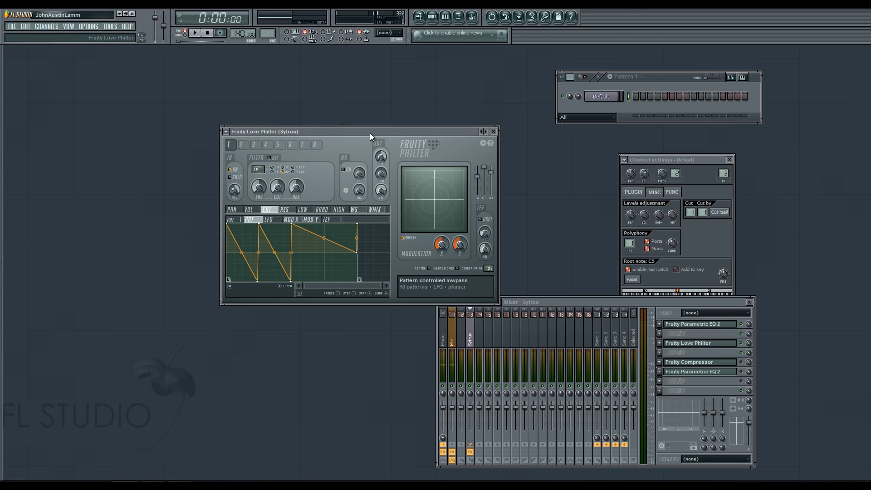
Load the Default preset in Fruity Love Philter and set filter unit 1's type to Vanilla band stop
left_click(227, 132)
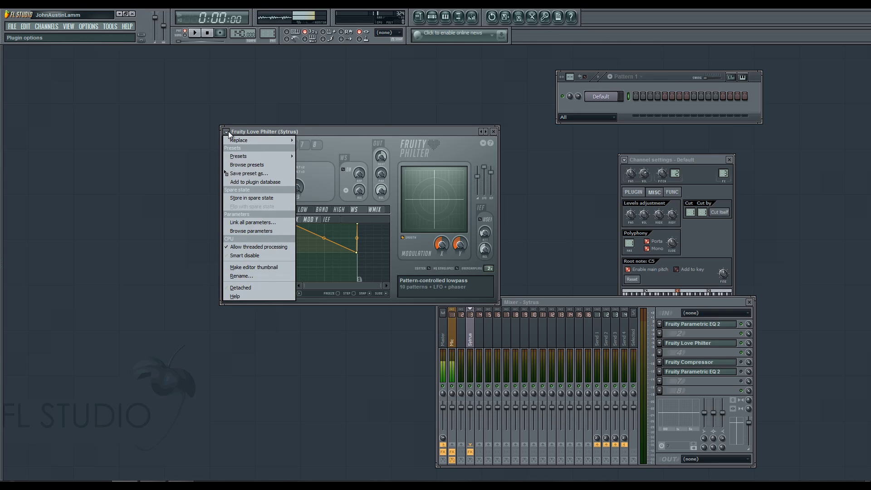
mouse_move(243, 156)
left_click(327, 119)
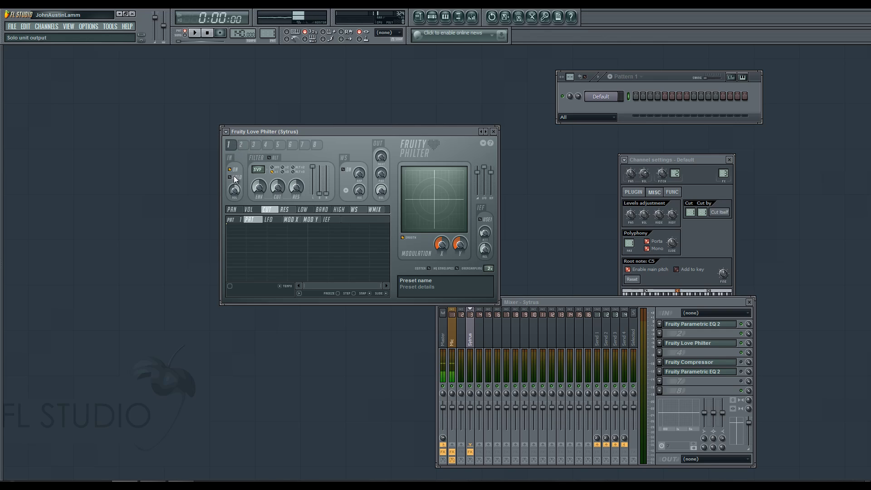
left_click(261, 170)
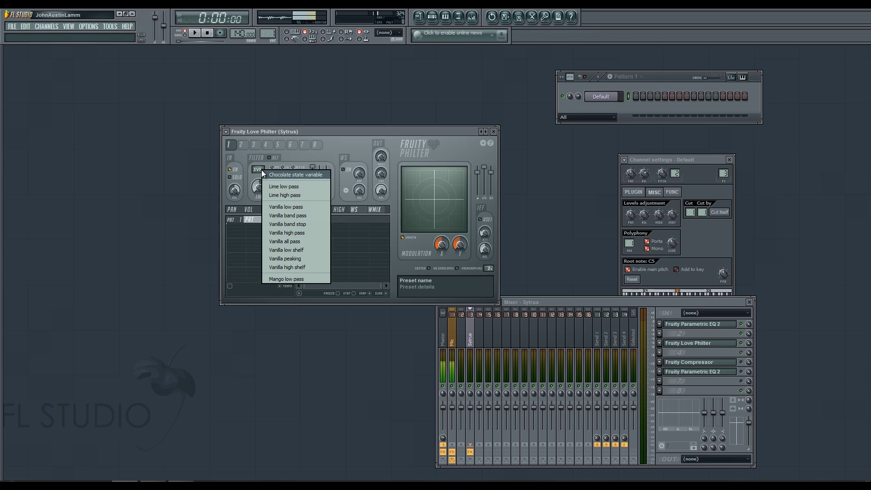
left_click(310, 224)
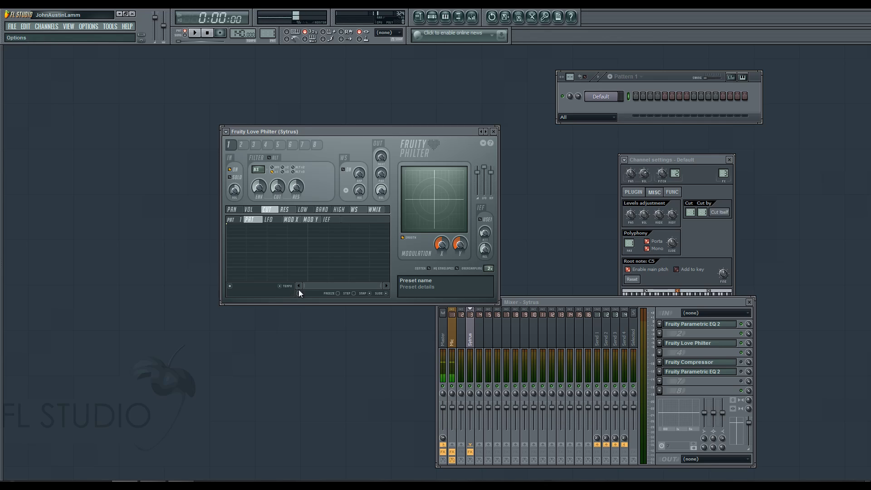
Draw a W-shaped cutoff pattern envelope for filter unit 1, with a slightly lower middle peak and a full-height final point
left_click(385, 286)
left_click(271, 281)
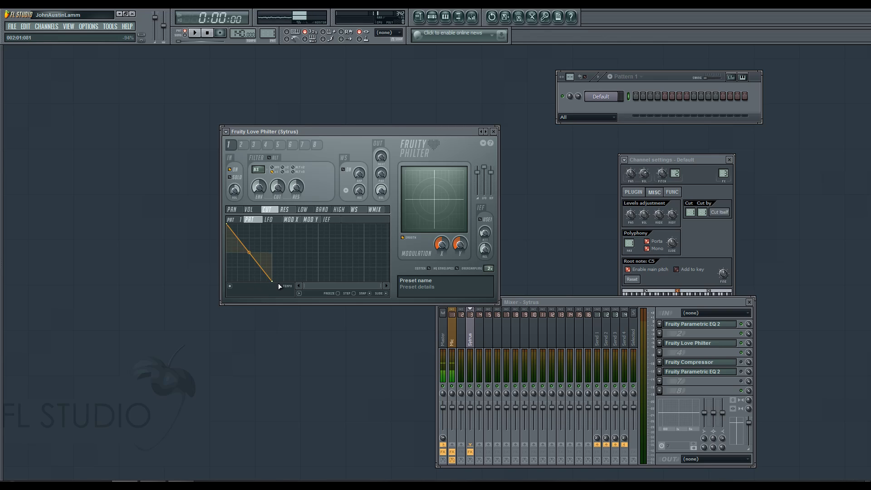
left_click(295, 238)
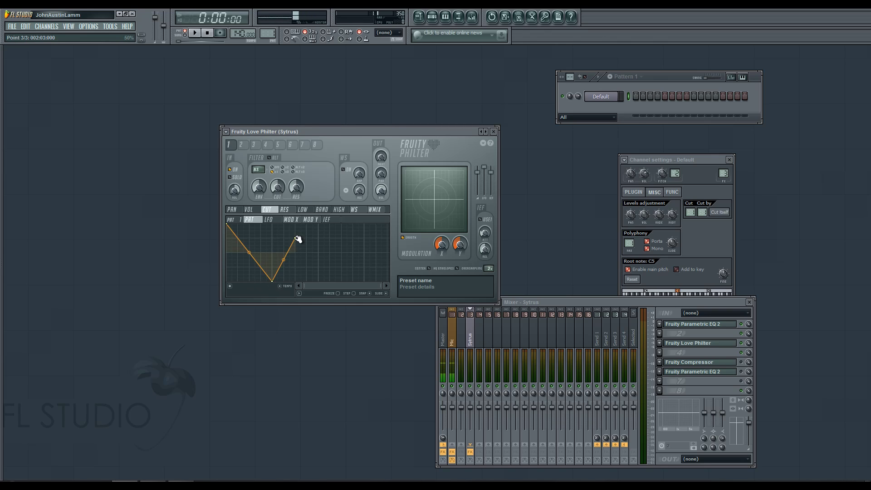
left_click(318, 280)
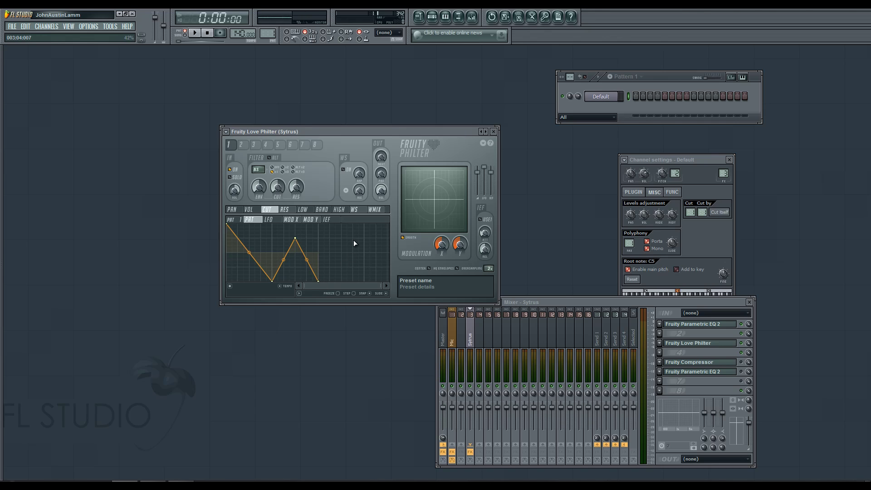
left_click(364, 224)
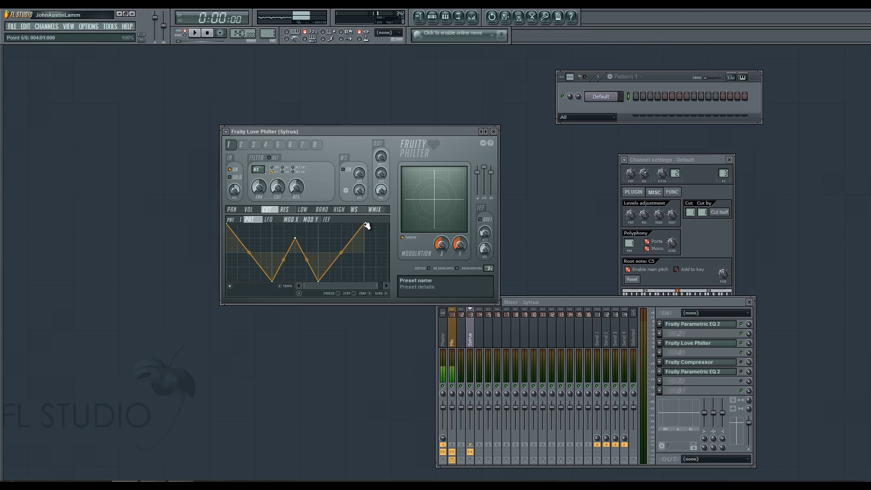
Make unit 1's cutoff envelope loop by setting the sustain / loop end on its last point and the loop start on its first
right_click(364, 224)
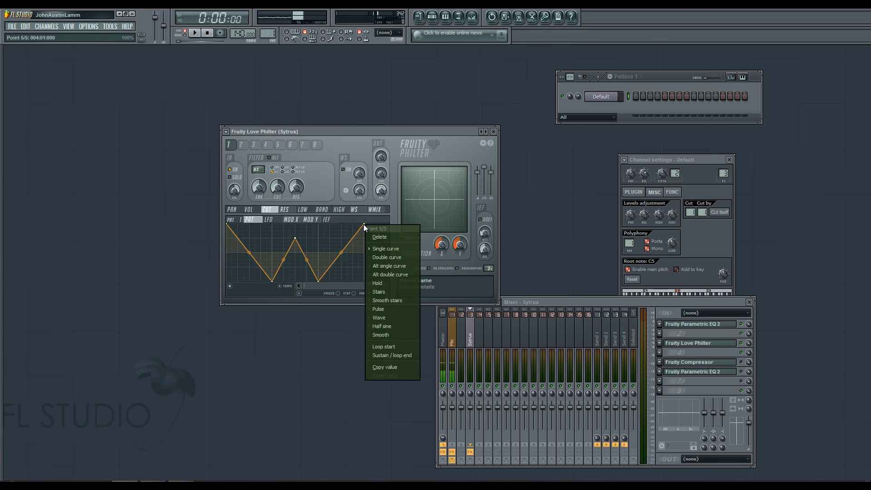
left_click(406, 354)
right_click(227, 224)
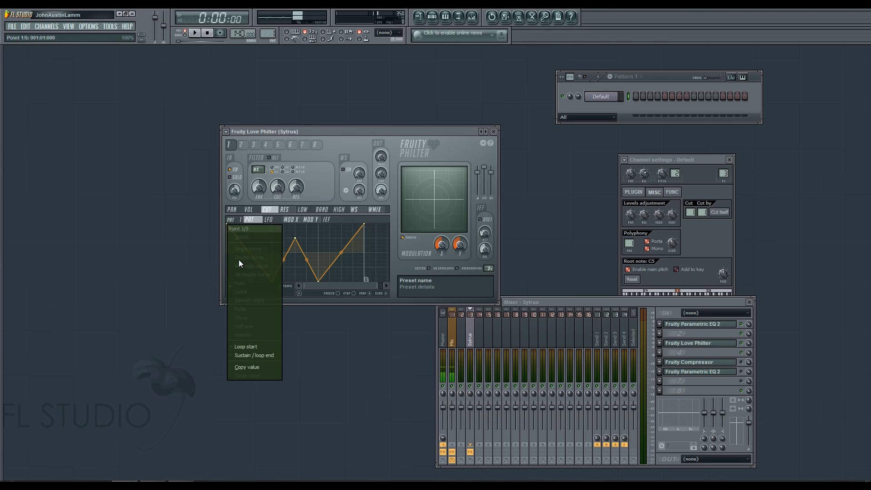
left_click(270, 346)
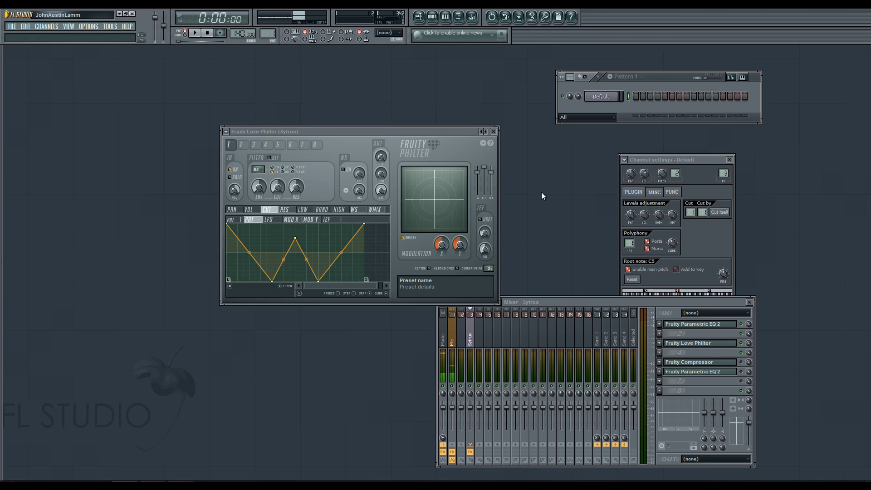
Lower the Sytrus mixer track's volume and adjust filter unit 1's cutoff envelope amount
left_click_drag(475, 414, 471, 434)
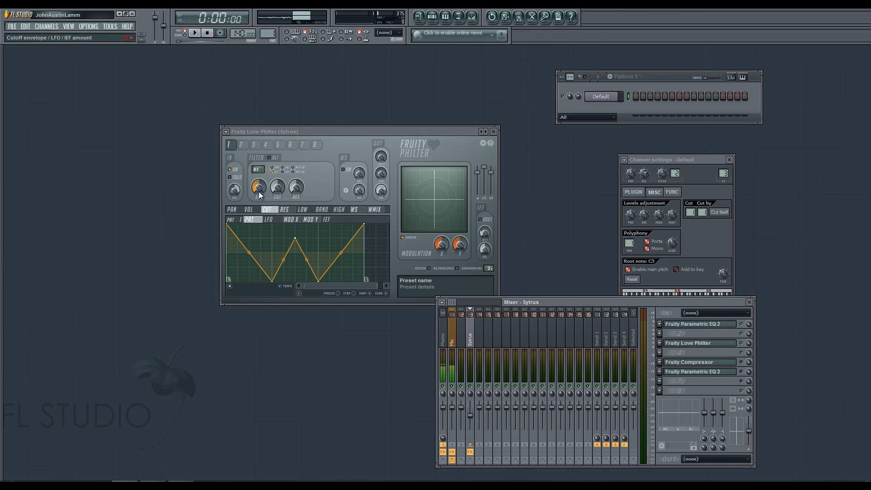
left_click_drag(277, 187, 275, 207)
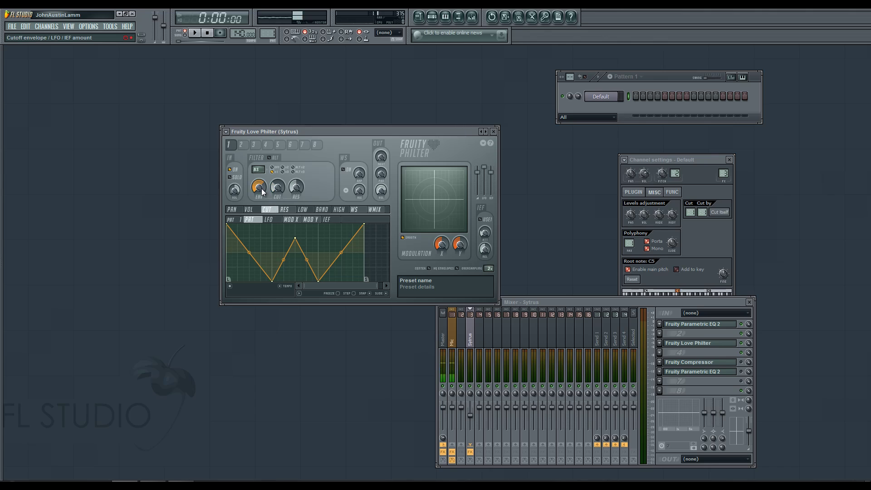
left_click(262, 188)
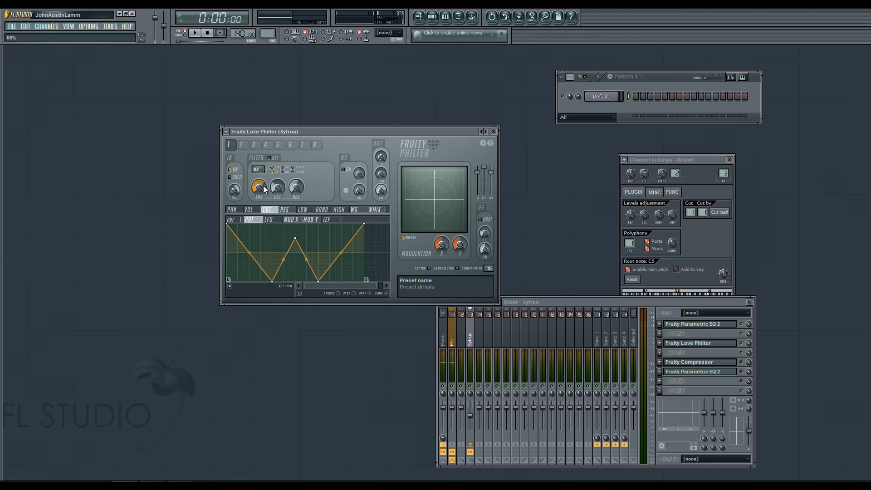
Play a note on the synth channel to audition the filter movement, and check filter unit 1's output controls
left_click(628, 97)
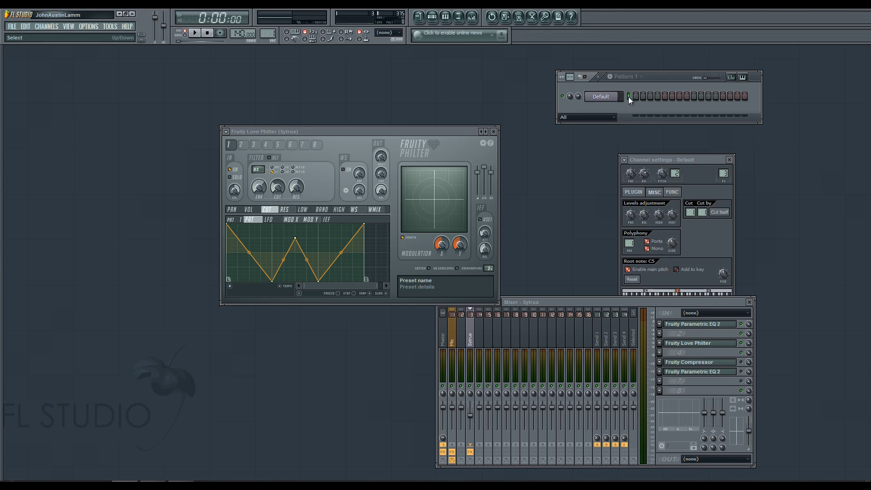
key("d")
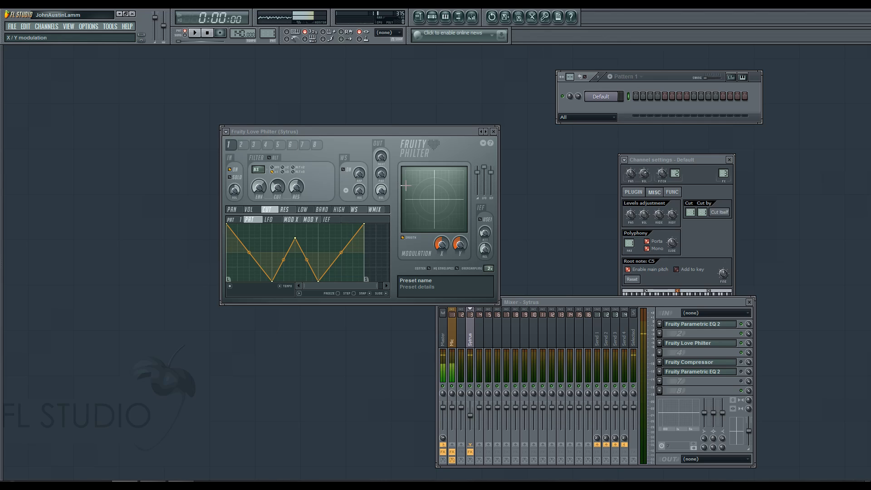
left_click(381, 190)
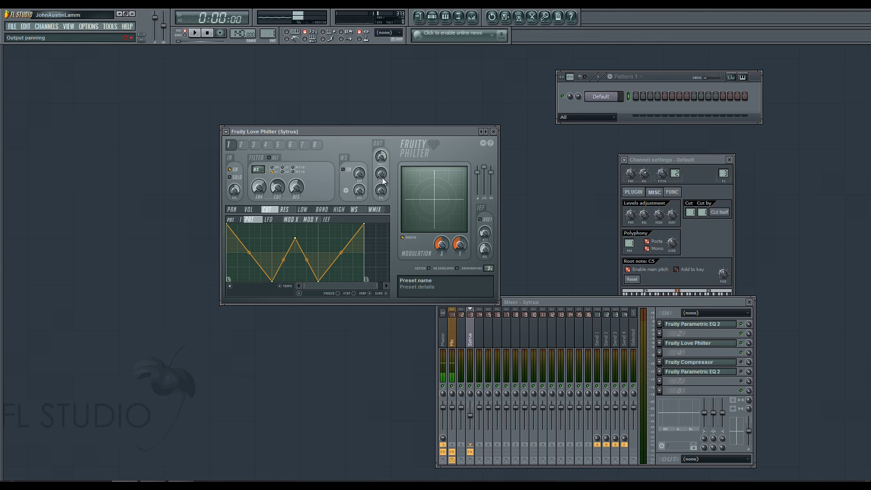
Enable filter unit 2, set its type to Vanilla band pass, and adjust its cutoff frequency
left_click(246, 144)
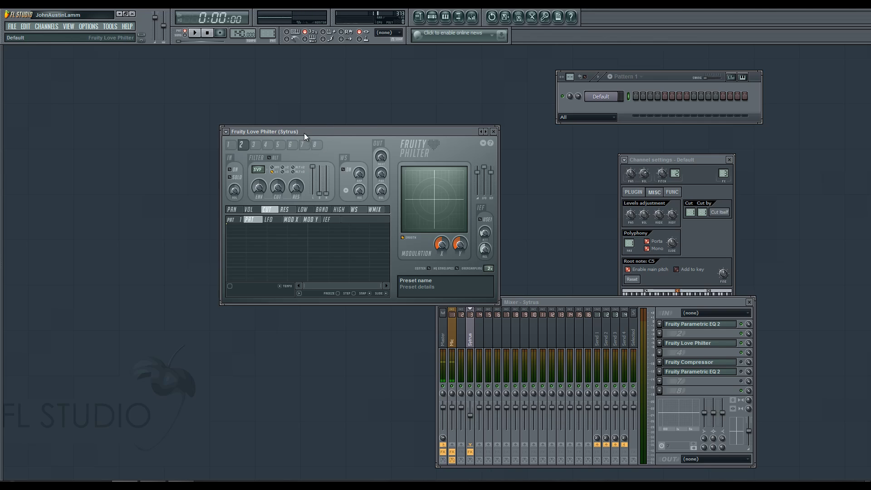
left_click(261, 170)
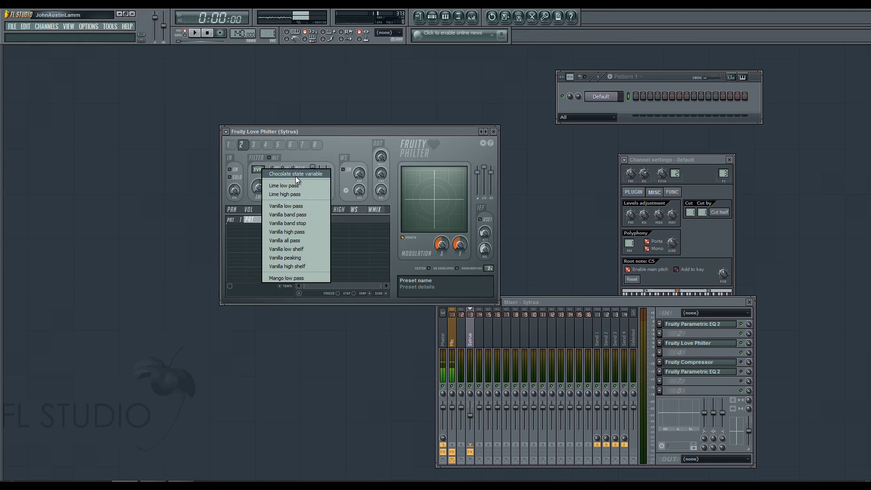
left_click(314, 215)
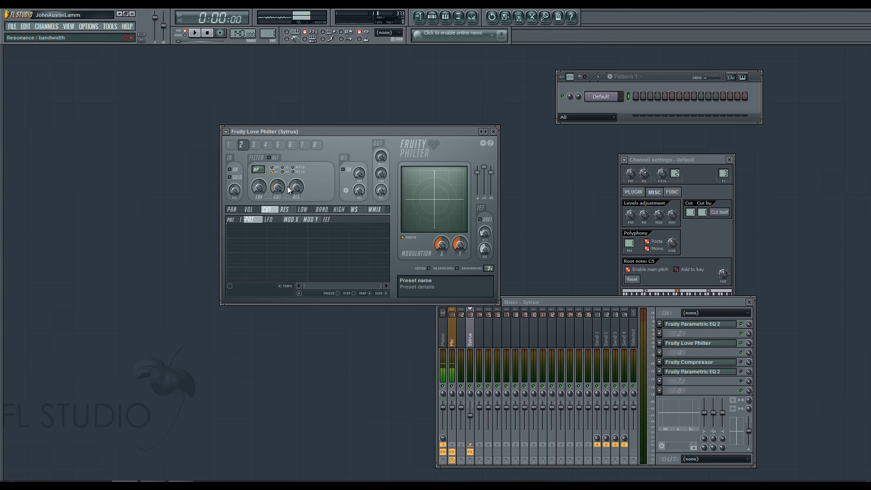
left_click(230, 169)
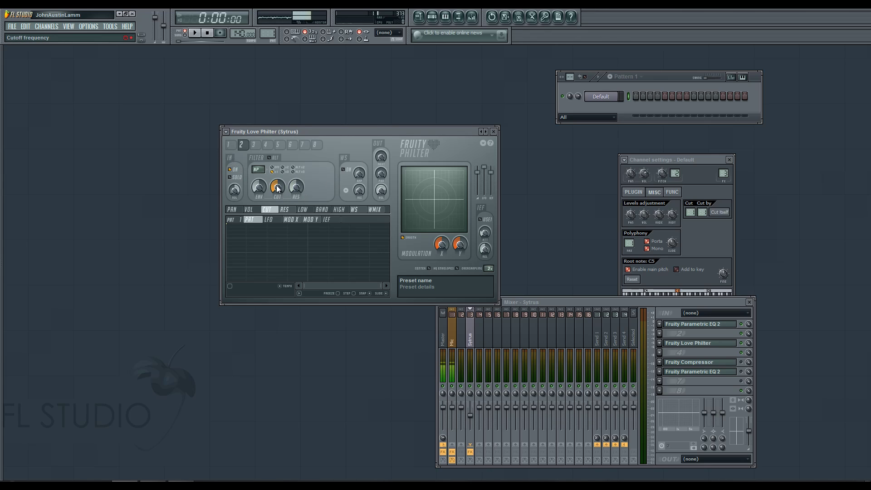
left_click_drag(277, 189, 290, 173)
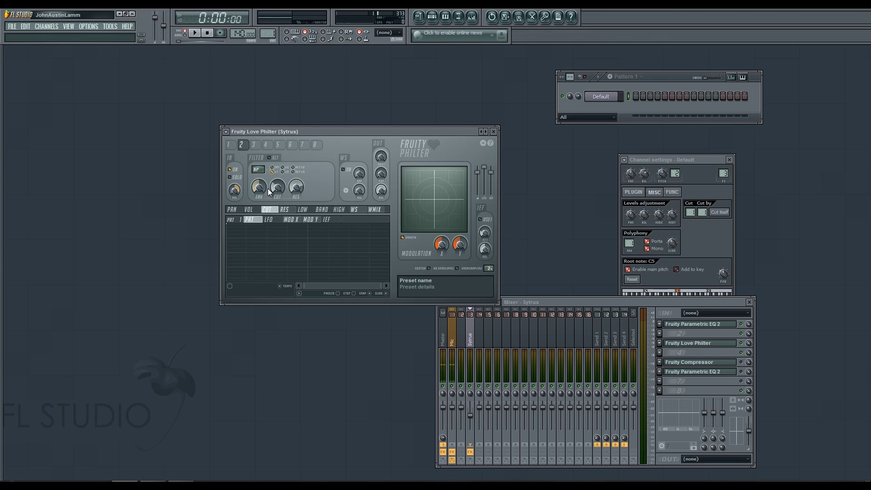
Copy the cutoff envelope state from filter unit 1 and paste it into filter unit 2's cutoff envelope
left_click(230, 144)
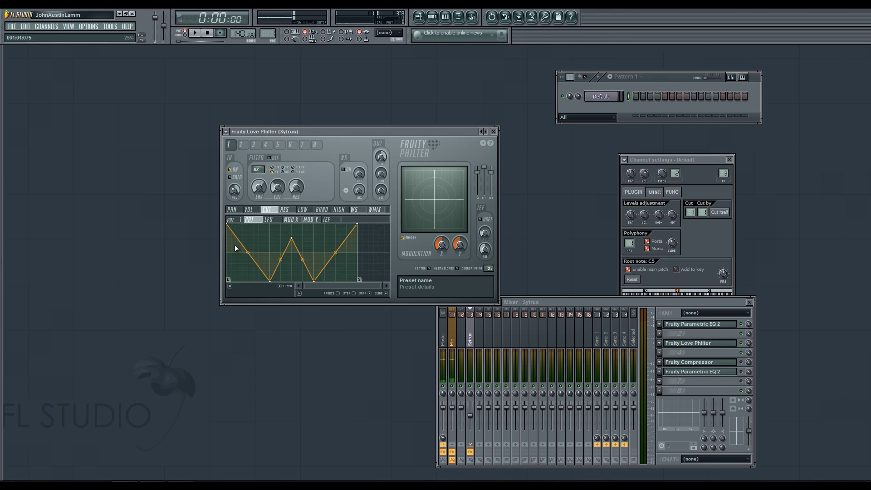
left_click(300, 294)
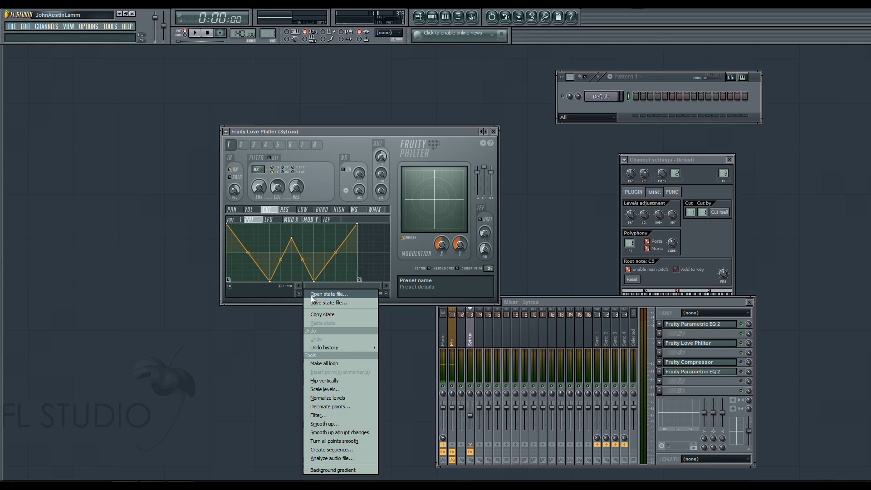
left_click(332, 314)
left_click(241, 144)
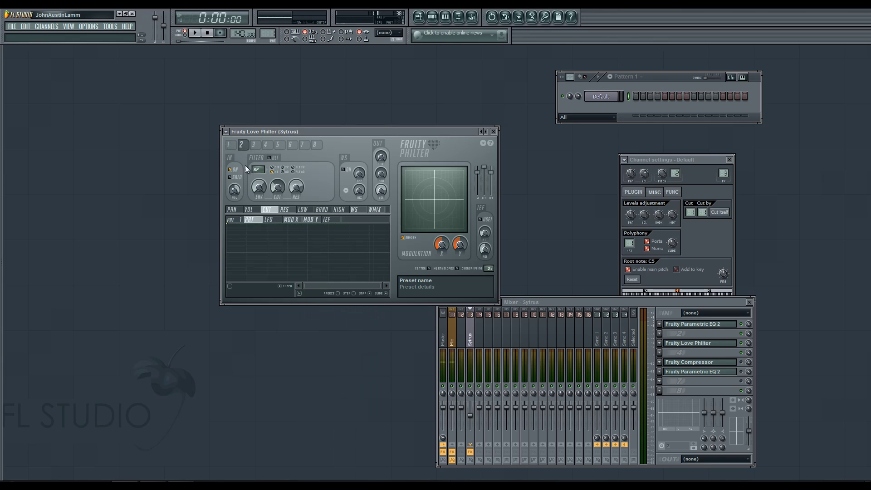
left_click(298, 294)
left_click(328, 325)
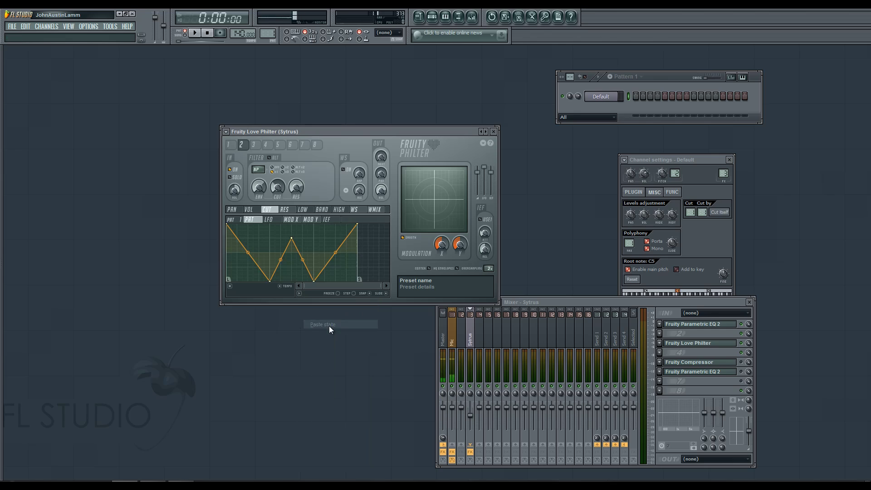
Flip unit 2's cutoff envelope vertically, then raise its endpoints, lower its first peak, and bend its segments into curves
left_click(299, 294)
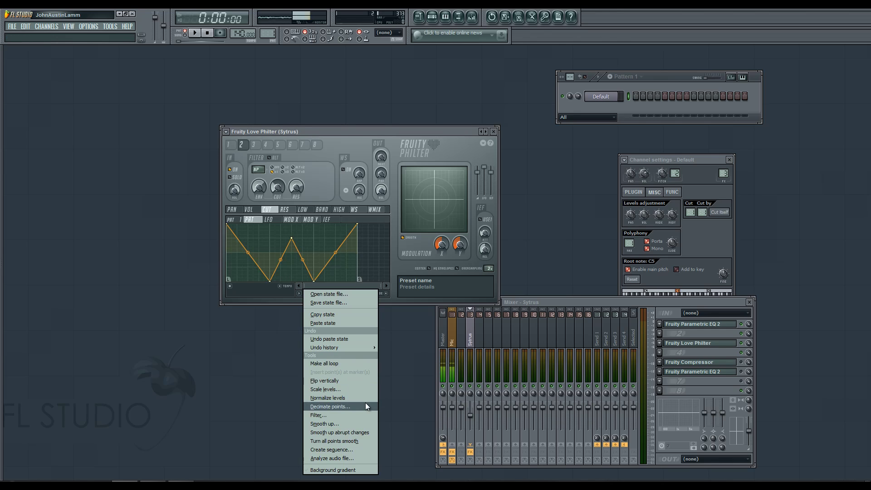
left_click(350, 380)
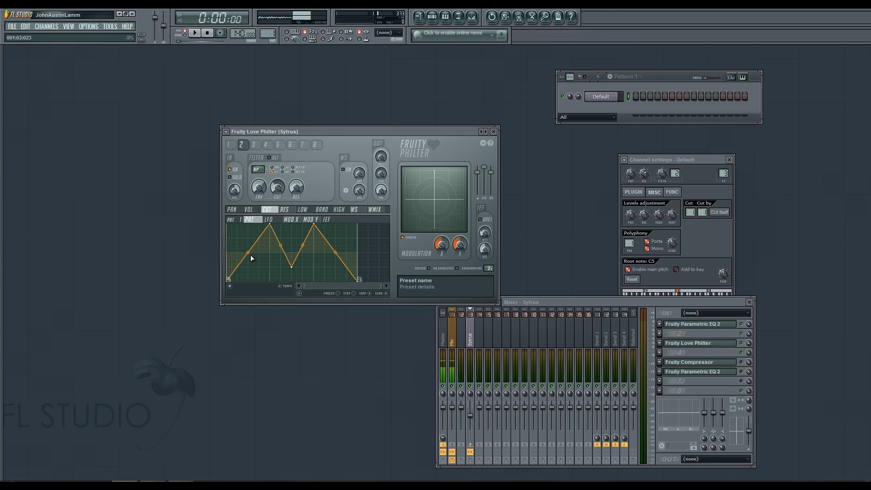
left_click_drag(227, 279, 226, 262)
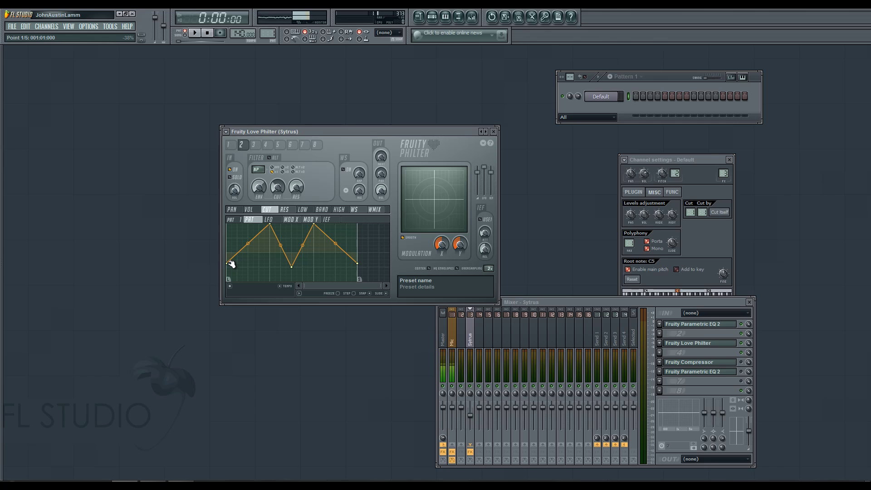
mouse_move(229, 264)
left_mouse_down()
mouse_move(227, 281)
mouse_move(232, 252)
mouse_move(227, 272)
left_mouse_up()
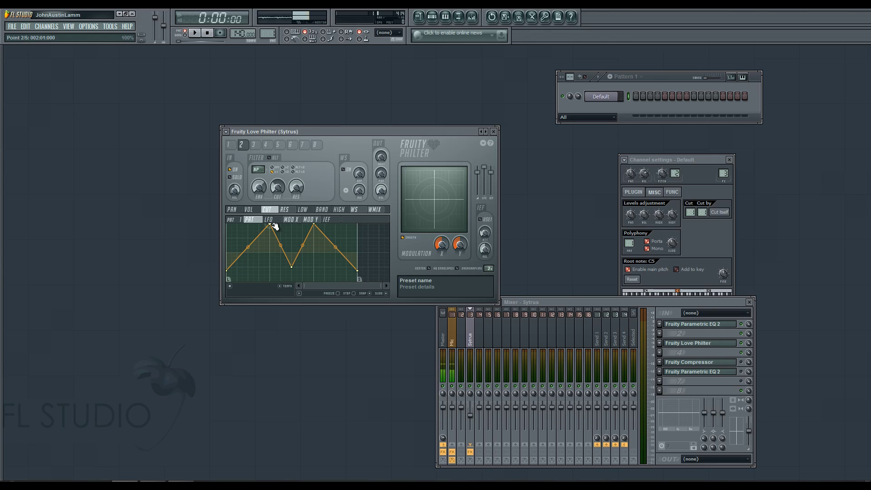
left_click_drag(272, 226, 341, 224)
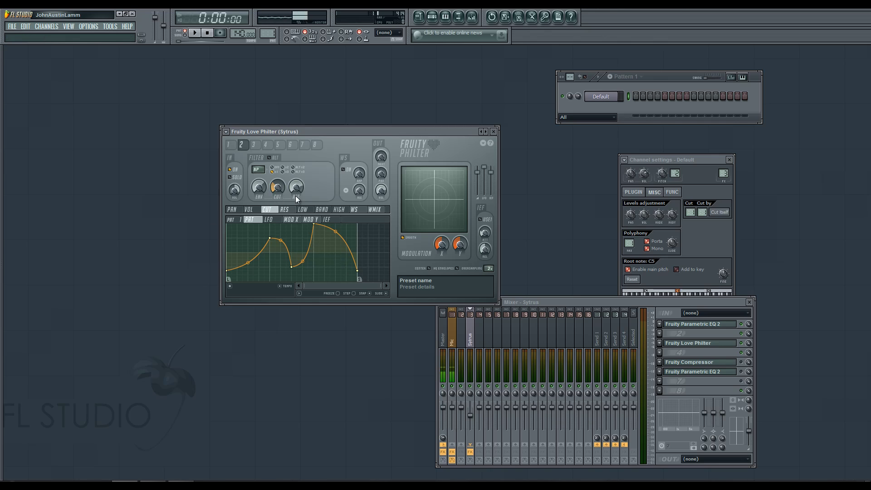
Audition the synth channel and lower the Sytrus mixer track's volume slightly
left_click(628, 96)
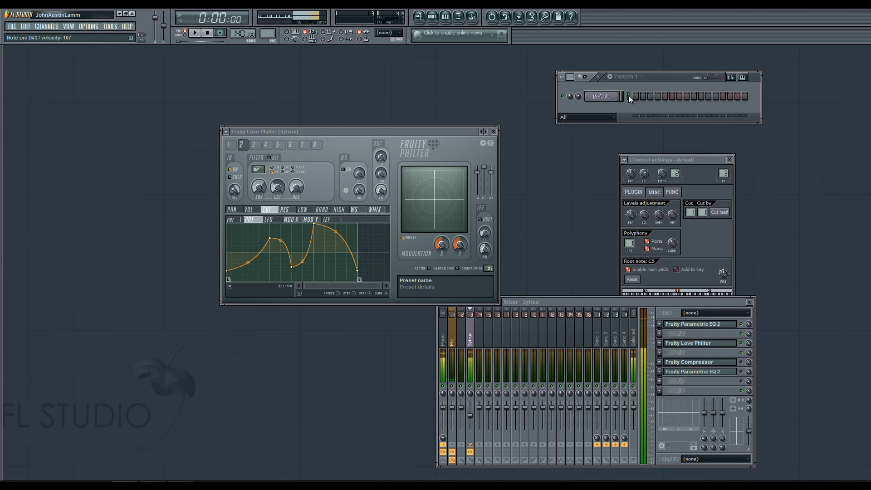
left_click(474, 424)
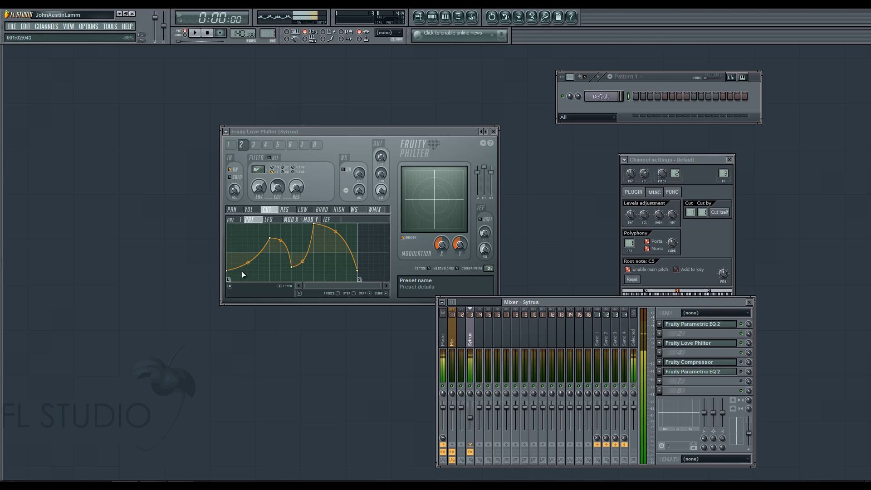
Invert unit 2's curved cutoff envelope, add an extra peak and dip near its end, and audition the channel
left_click_drag(232, 274, 347, 277)
right_click(336, 234)
right_click(350, 274)
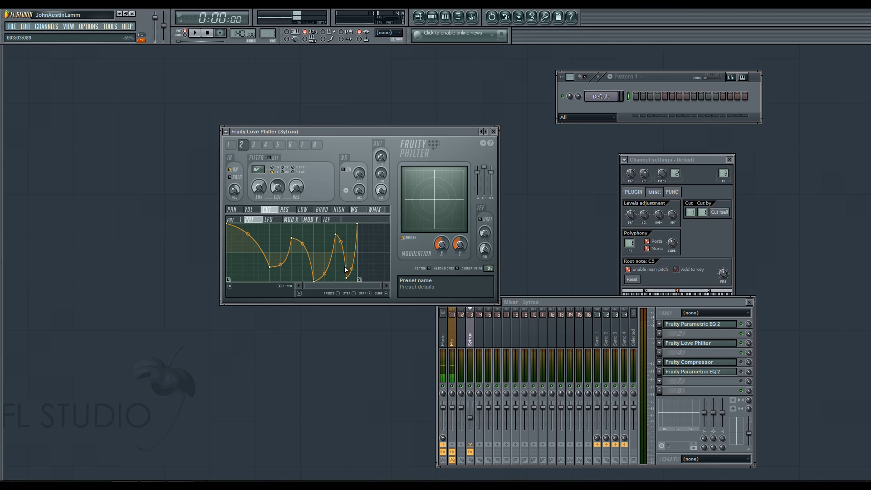
left_click(627, 96)
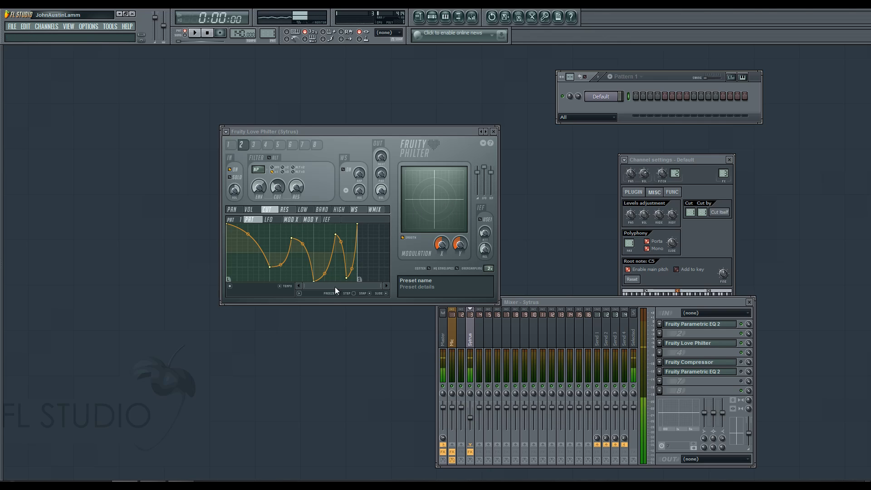
Space the points of filter unit 1's cutoff envelope evenly by moving its first dip earlier and its second dip later
left_click(258, 211)
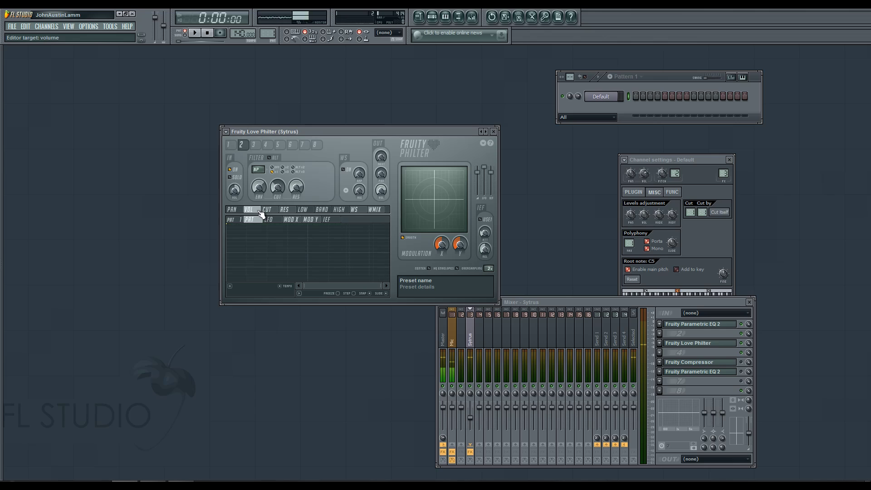
left_click(234, 211)
left_click(230, 145)
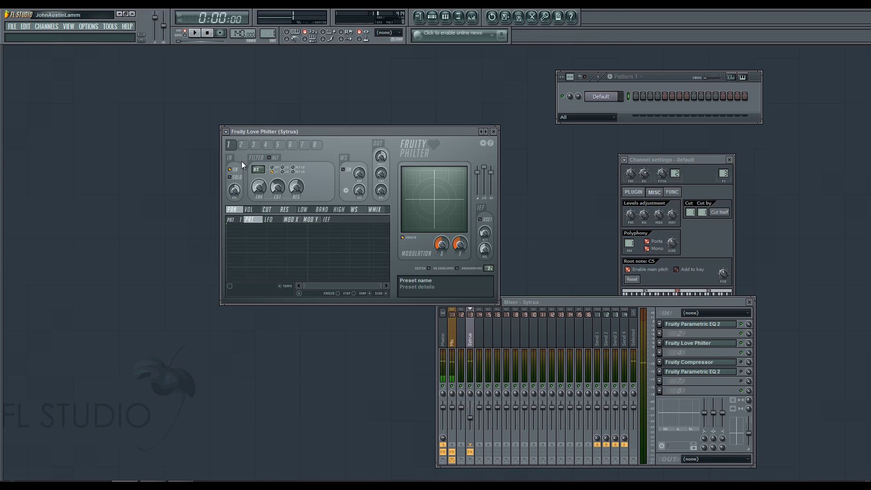
left_click(266, 209)
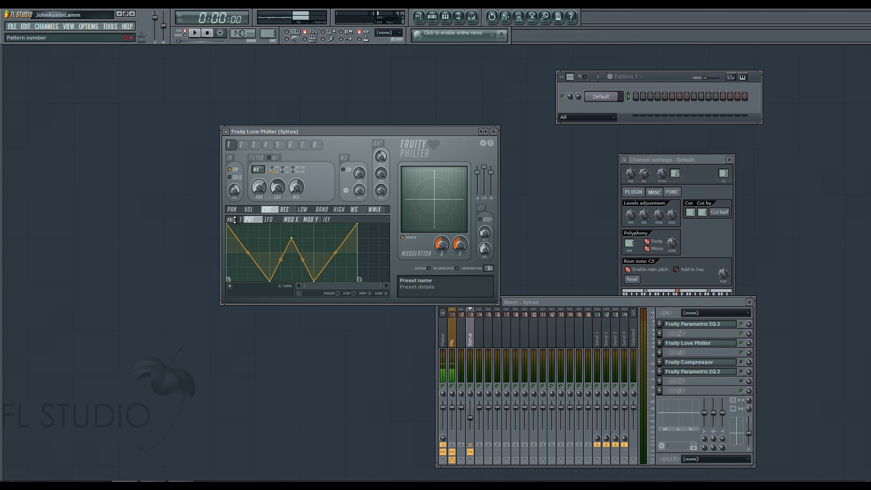
left_click_drag(376, 285, 462, 288)
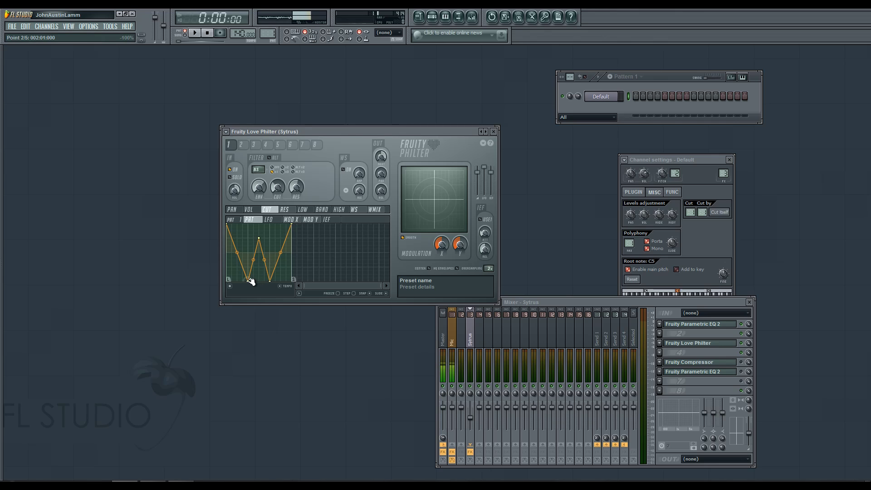
left_click_drag(248, 281, 259, 281)
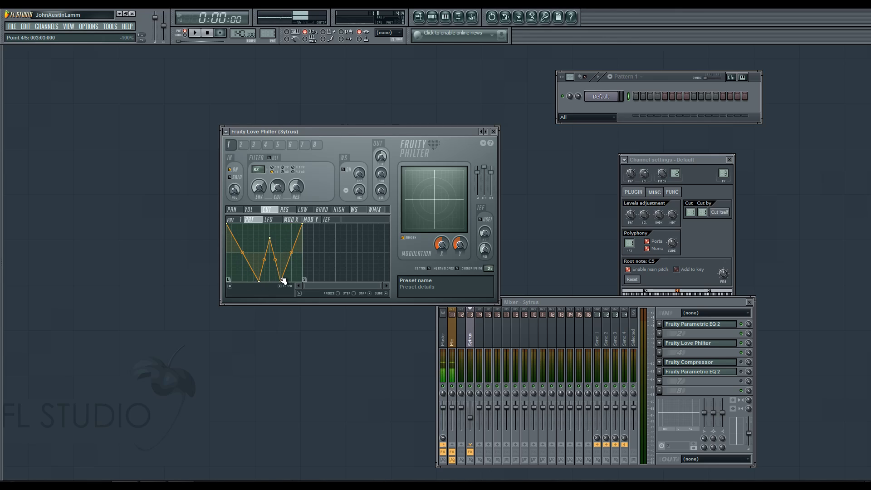
left_click_drag(281, 282, 291, 281)
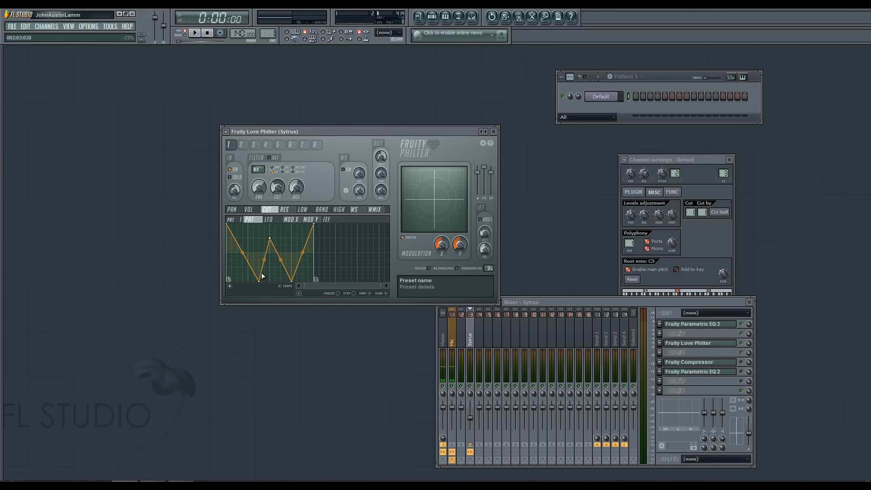
left_click_drag(261, 280, 248, 282)
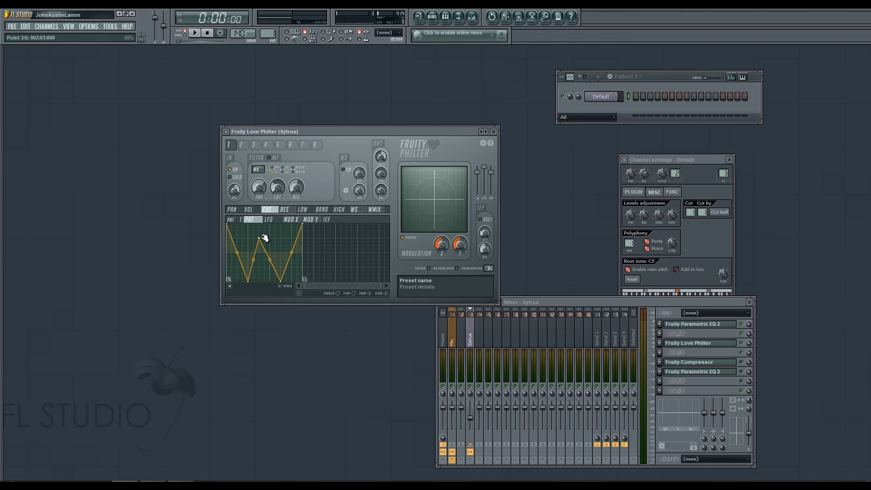
left_click_drag(265, 238, 271, 241)
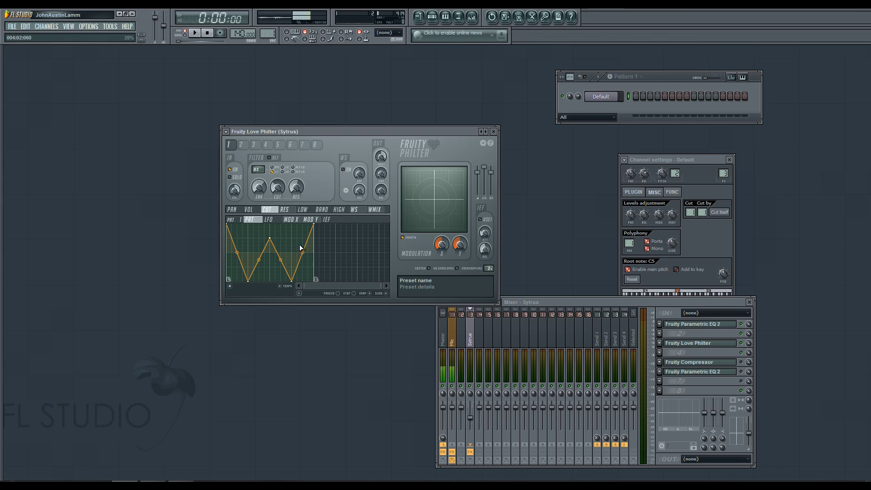
Copy unit 1's reshaped cutoff envelope state and paste it into unit 2's cutoff envelope
left_click(299, 294)
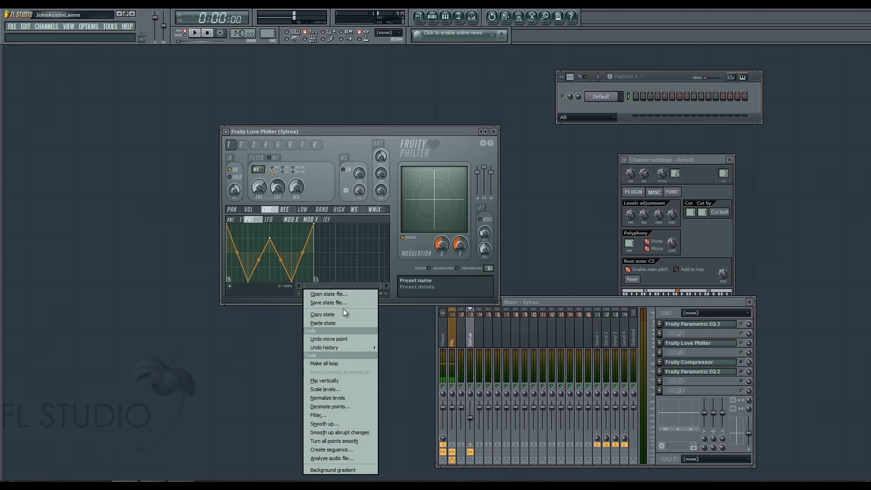
left_click(301, 250)
left_click(244, 147)
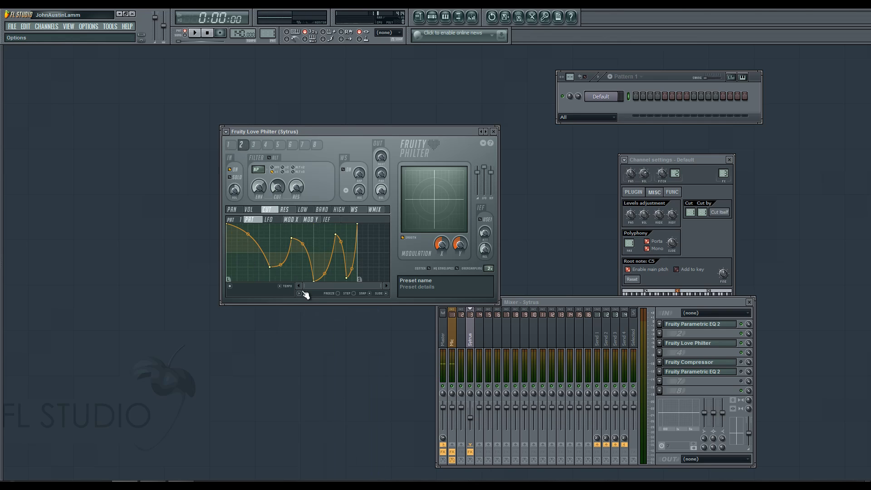
left_click(299, 293)
left_click(350, 322)
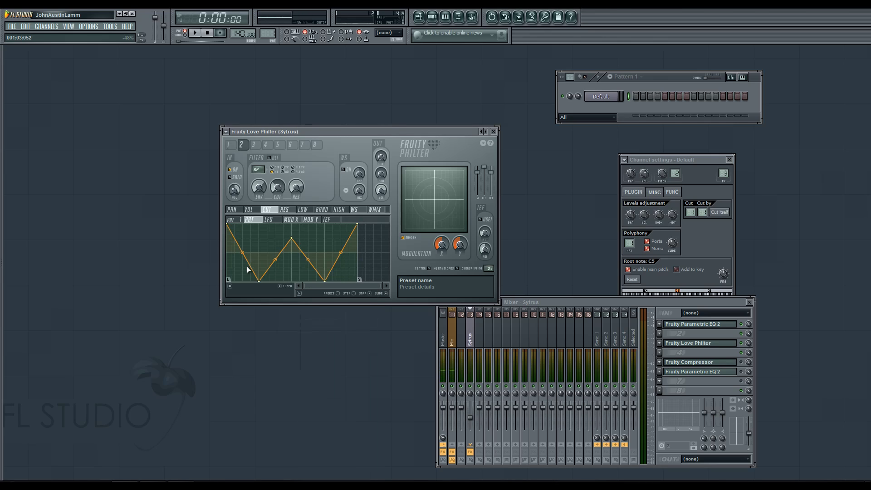
Bend unit 2's cutoff segments into curves, raise the first dip, add a full-height peak and a dip near the end, and audition the channel
left_click_drag(243, 254, 247, 242)
left_click_drag(260, 280, 313, 242)
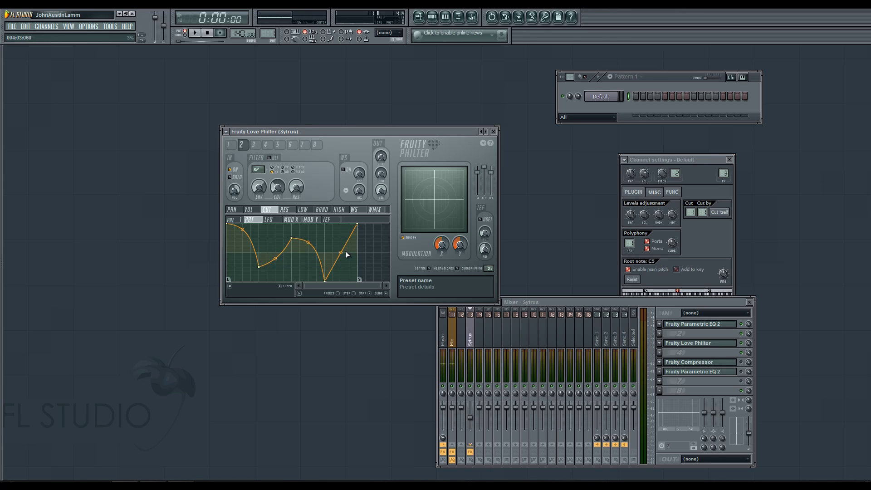
right_click(342, 224)
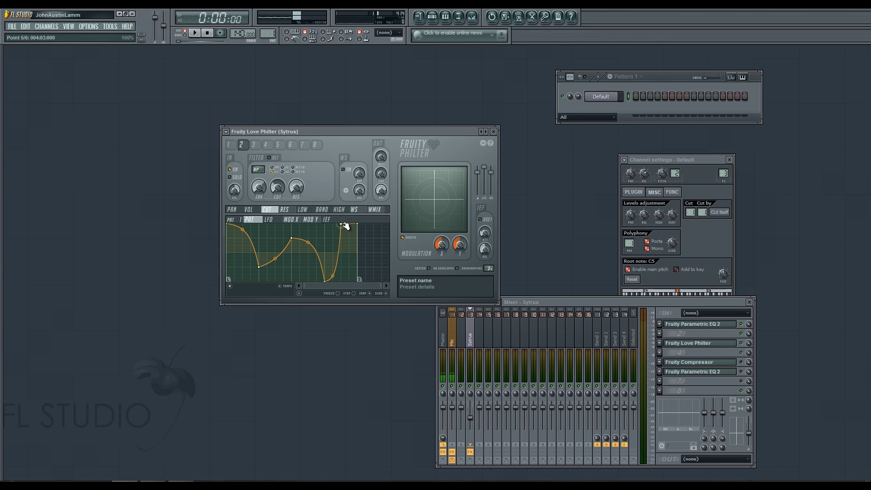
right_click(348, 281)
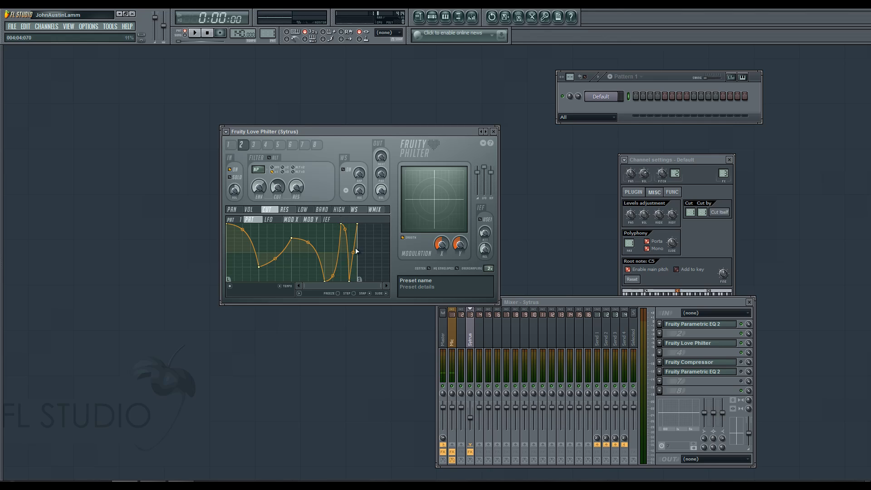
left_click(628, 97)
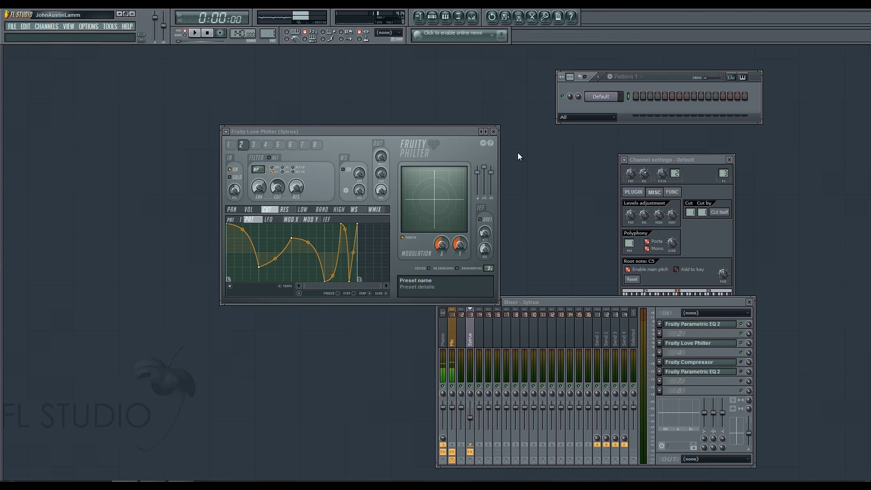
Review the cutoff and resonance controls of filter units 2 and 1 and audition the synth channel
left_click_drag(296, 188, 297, 199)
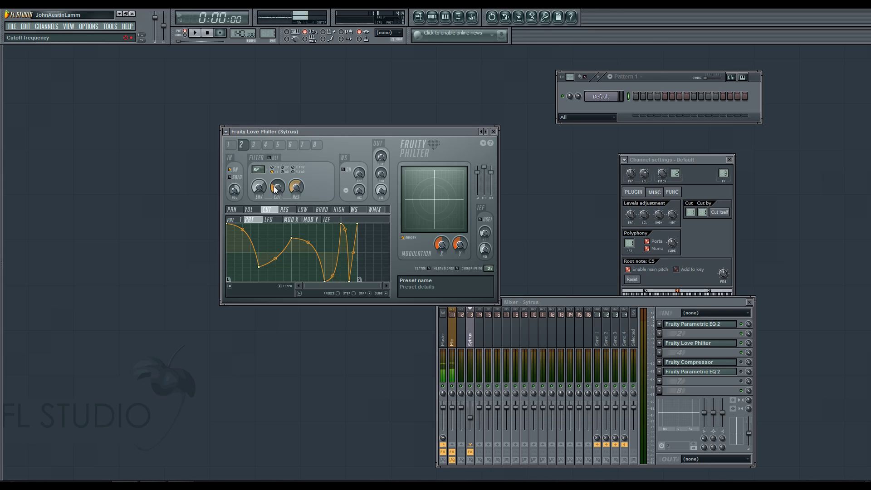
left_click(230, 144)
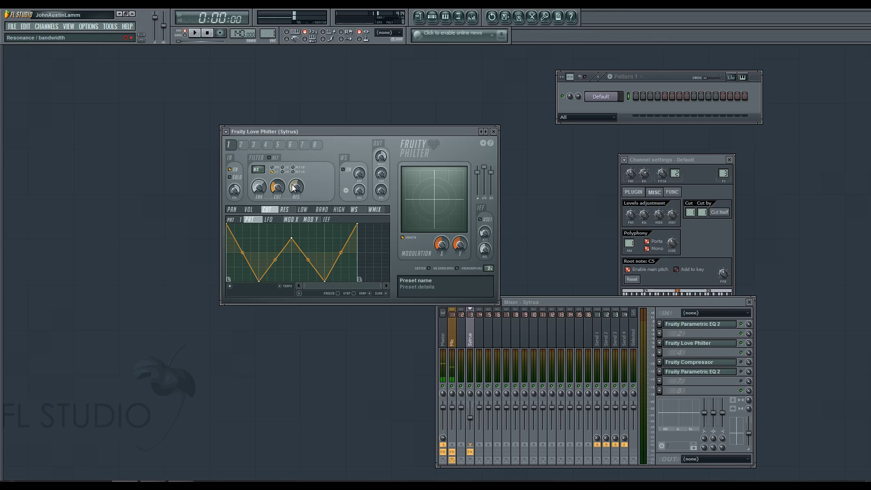
left_click(629, 96)
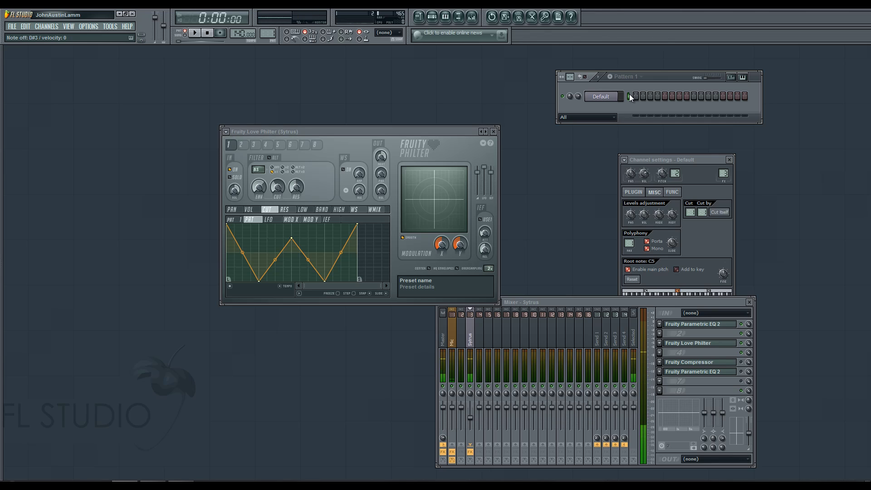
Change filter unit 2's type to Lime low pass
left_click(243, 146)
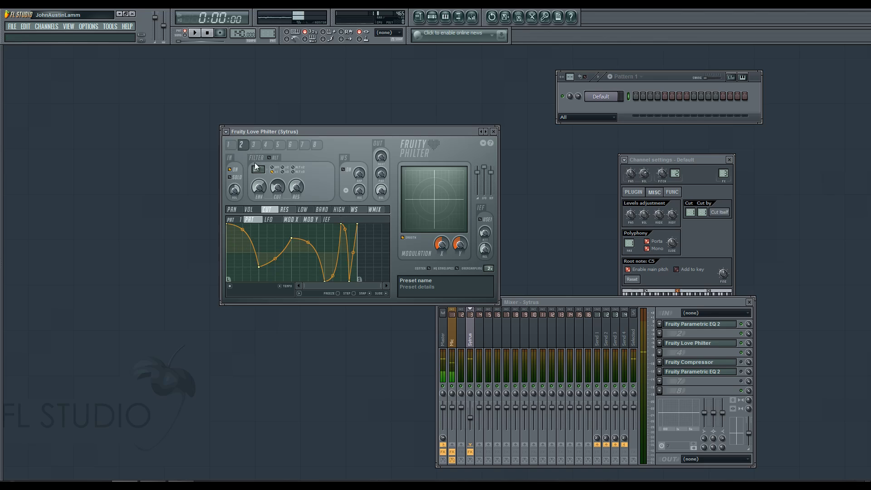
left_click(257, 170)
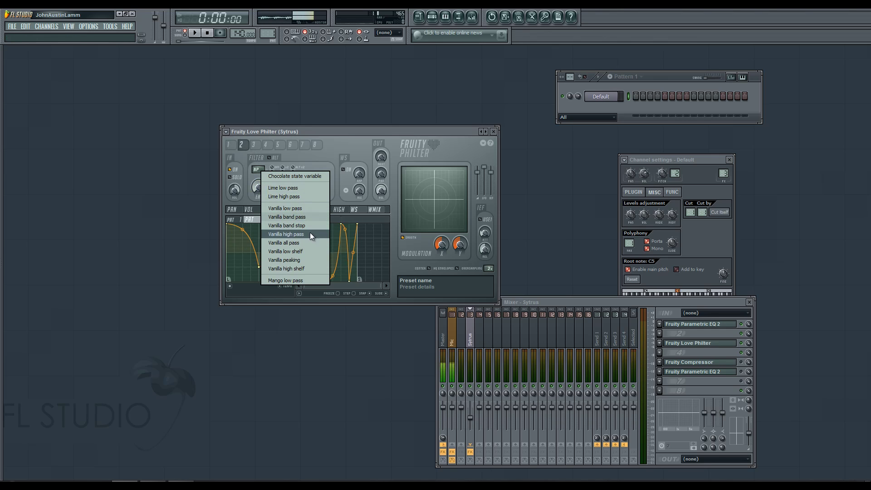
left_click(306, 187)
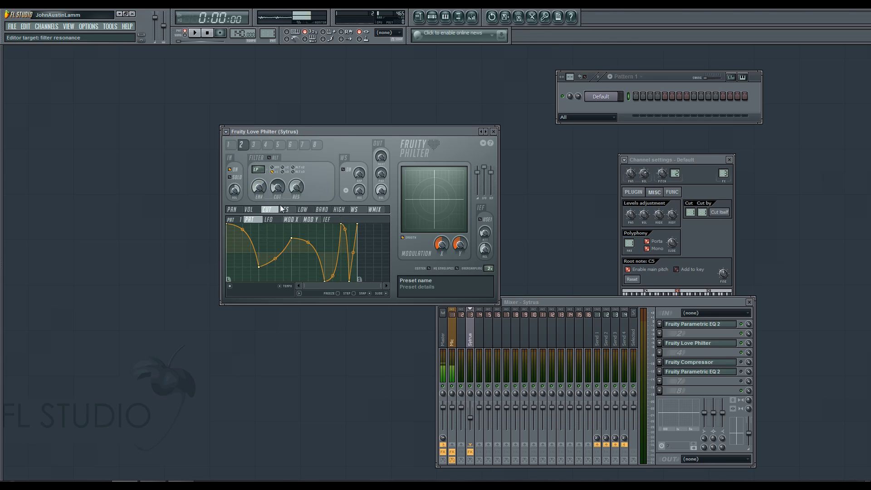
Audition the synth channel and lower the Sytrus mixer track's volume to about 40%
left_click(624, 95)
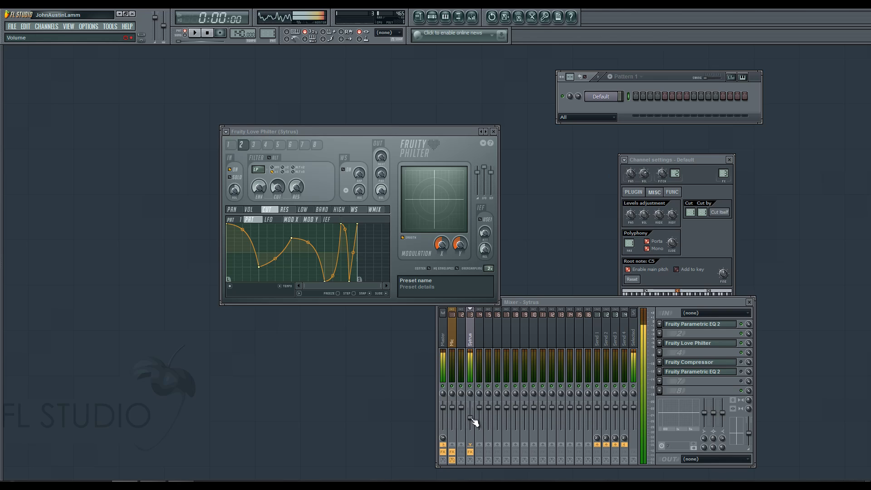
left_click_drag(471, 423, 472, 426)
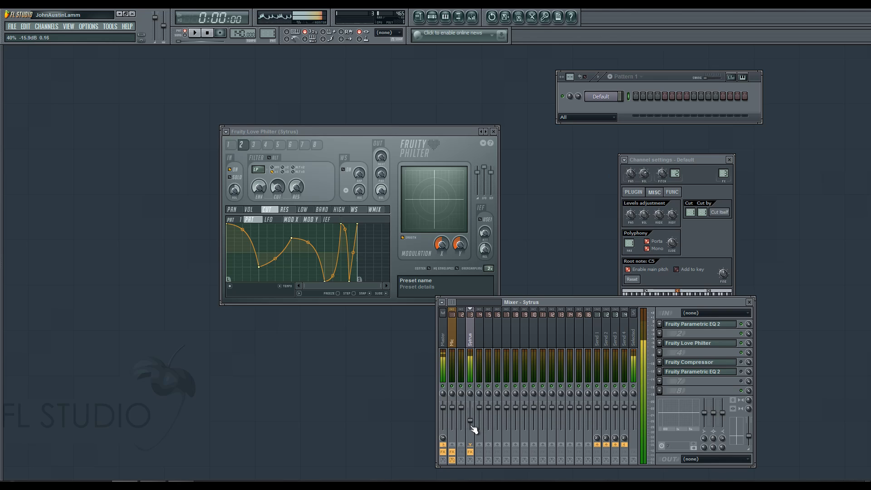
left_click(296, 187)
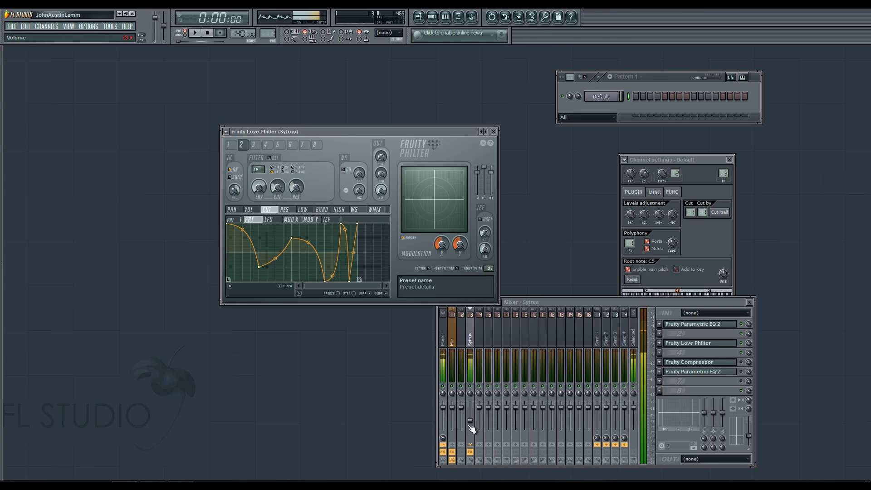
left_click(269, 189)
Enable unit 2's waveshaper with a gently arched curve, then audition the channel while raising the Sytrus mixer track's volume
left_click(349, 171)
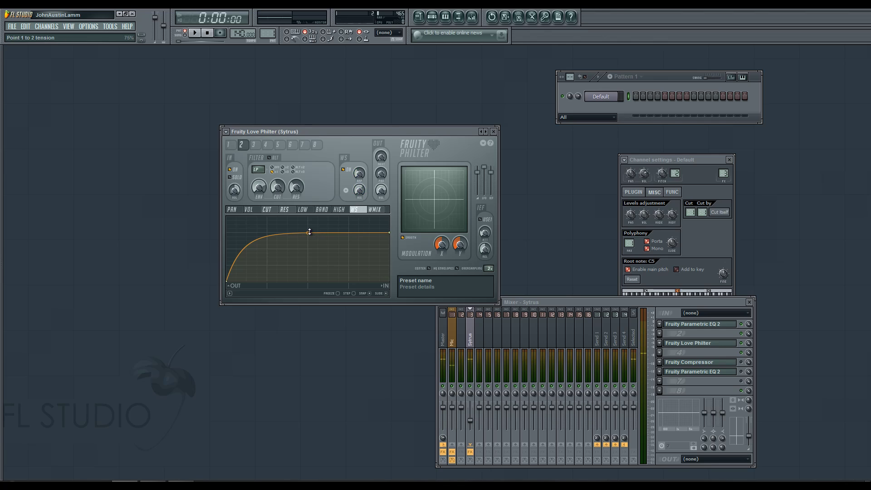
left_click_drag(318, 232, 318, 247)
left_click(629, 96)
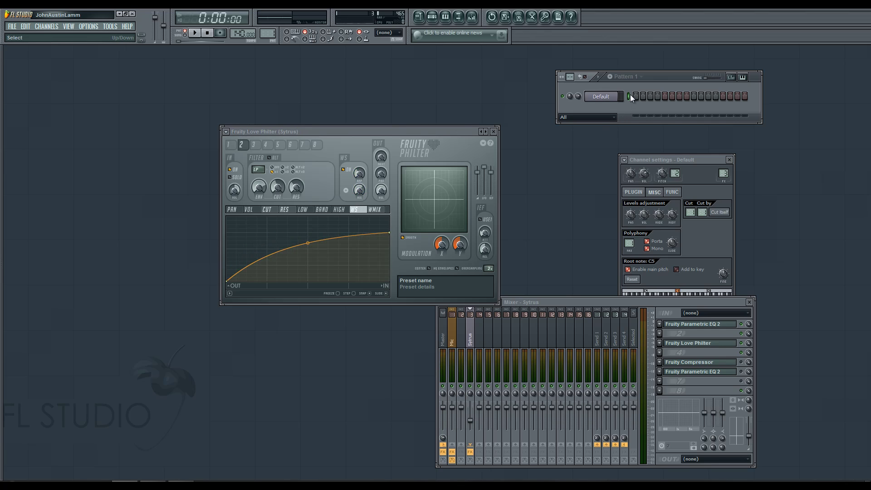
left_click_drag(476, 420, 478, 410)
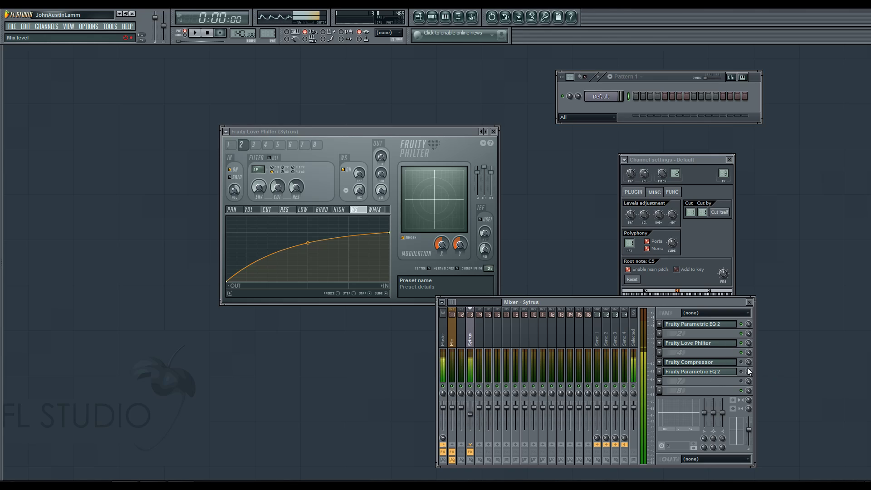
Set the Fruity Compressor to threshold -19.2 dB, ratio 11.5:1, attack 107.2 ms and release 75 ms, and audition the channel
left_click(707, 362)
mouse_move(102, 212)
left_mouse_down()
mouse_move(118, 241)
mouse_move(117, 214)
left_mouse_up()
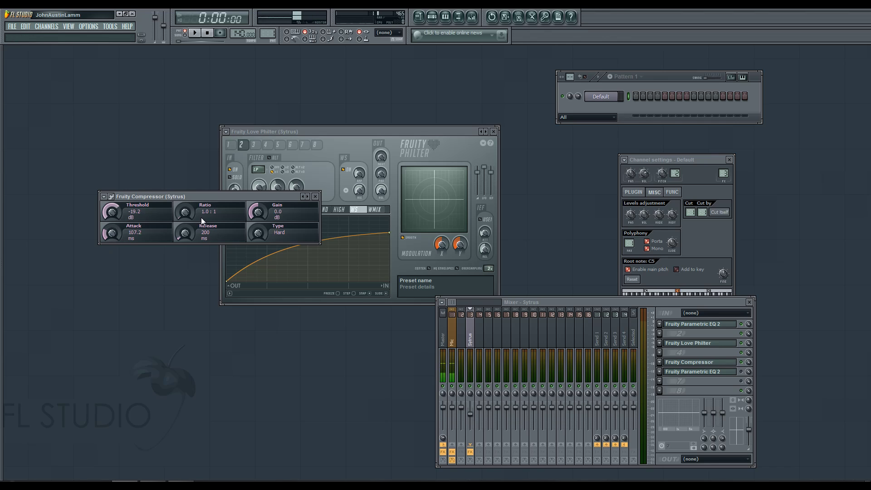
left_click_drag(184, 211, 185, 182)
left_click_drag(189, 233, 190, 254)
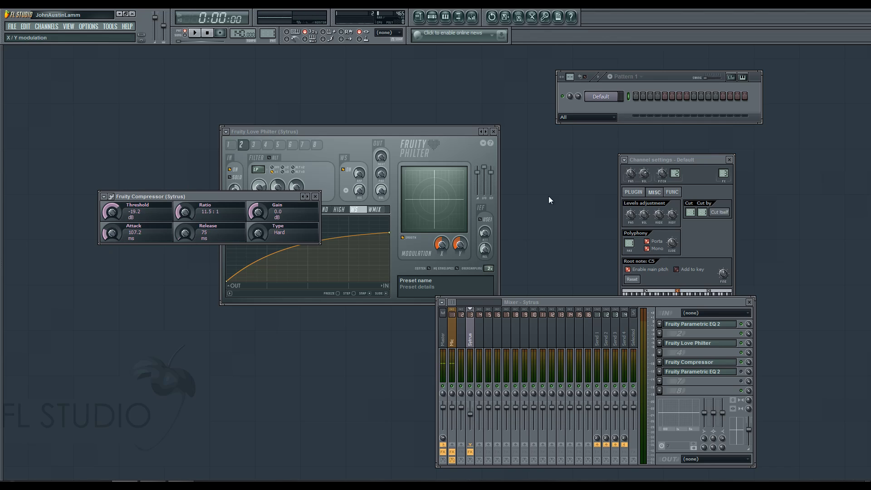
left_click(627, 95)
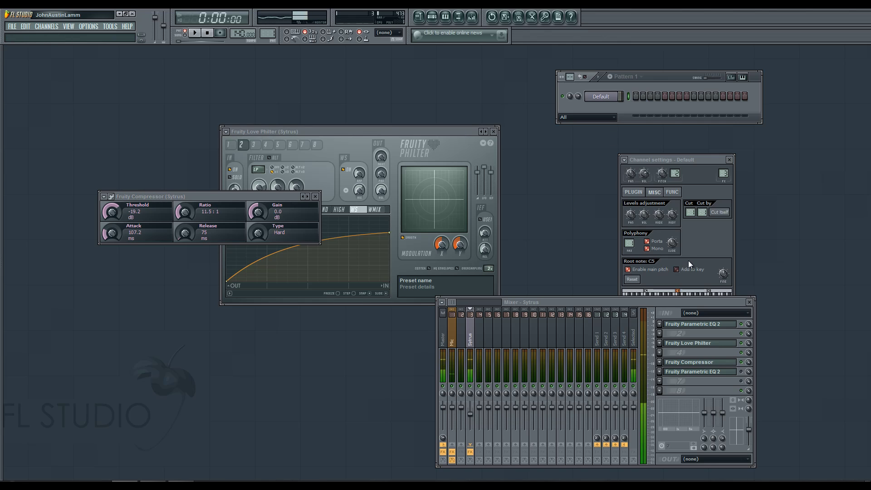
Turn band 1 of the Parametric EQ 2 after the compressor into a steep high-pass filter that cuts the lowest frequencies
left_click(716, 372)
right_click(161, 291)
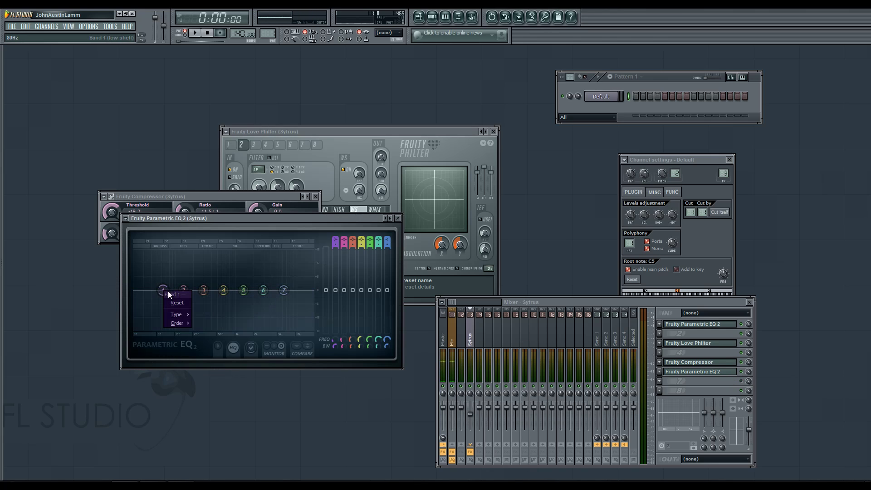
left_click(202, 323)
left_click_drag(162, 291, 157, 345)
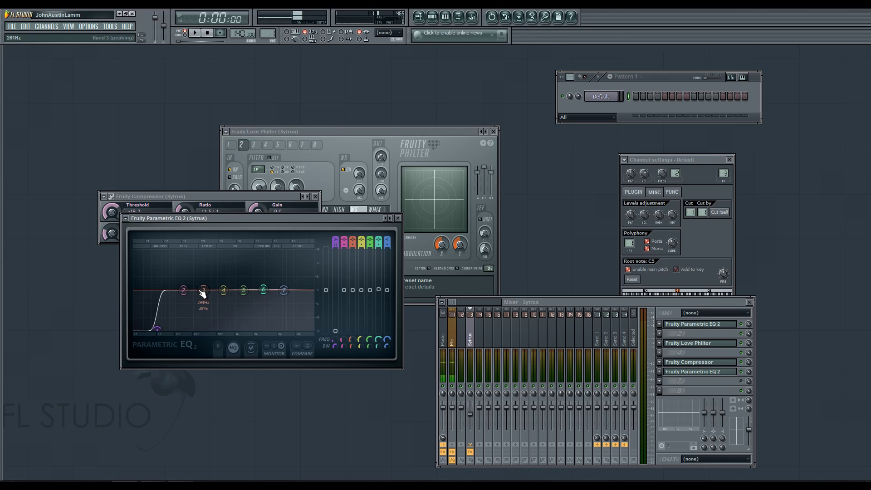
Review unit 2's filter and waveshaper settings in Fruity Love Philter and unit 1's cutoff envelope
left_click(339, 130)
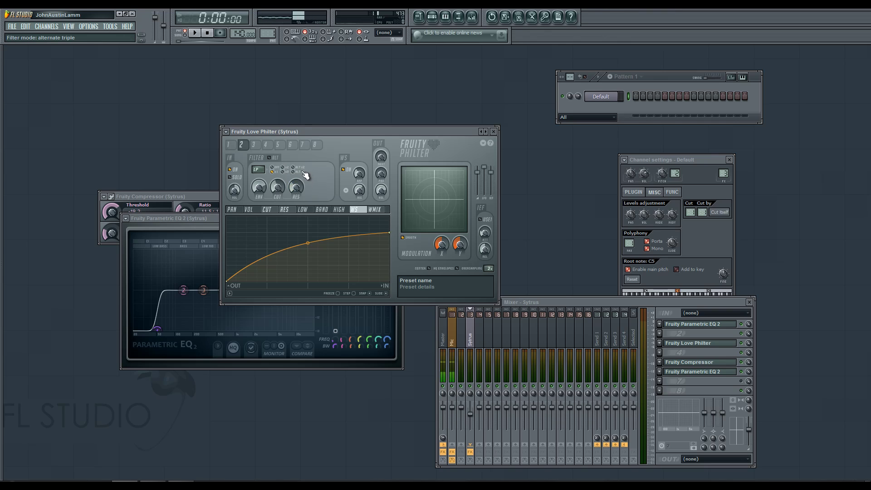
left_click(270, 158)
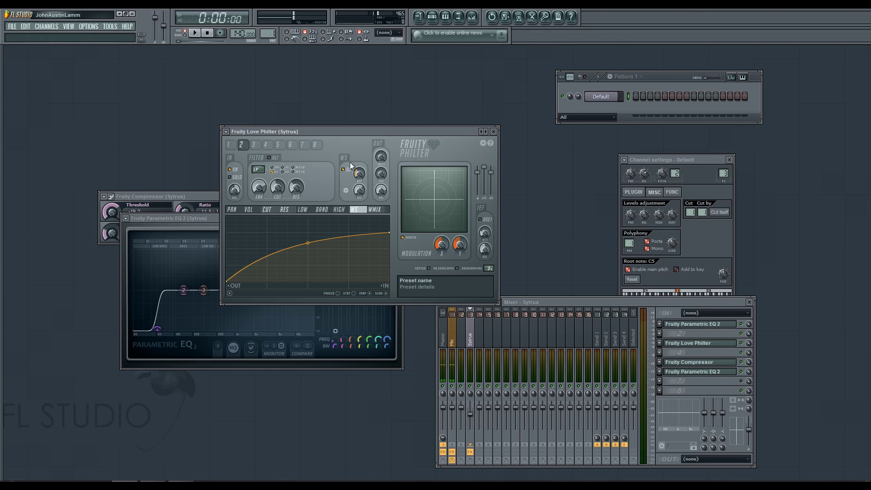
left_click(228, 144)
left_click(271, 211)
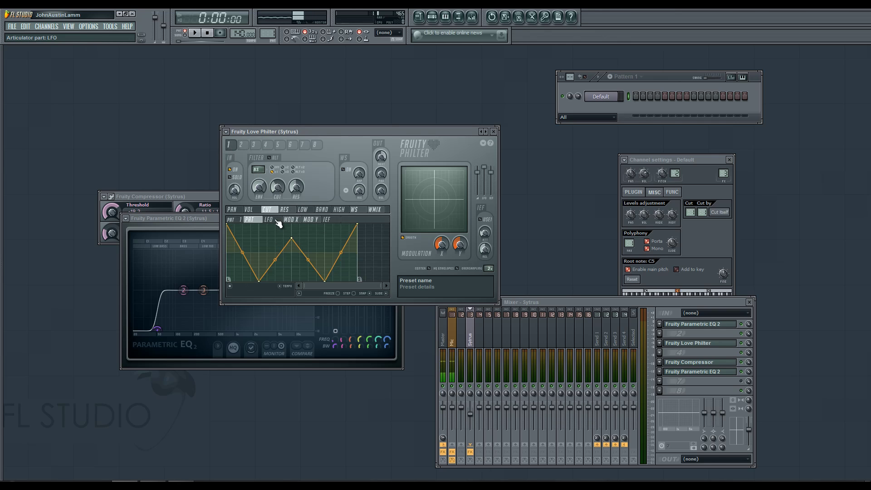
Slope unit 1's cutoff Mod Y envelope gently downward, from moderately above the centre line to moderately below it
left_click(292, 219)
left_click(310, 220)
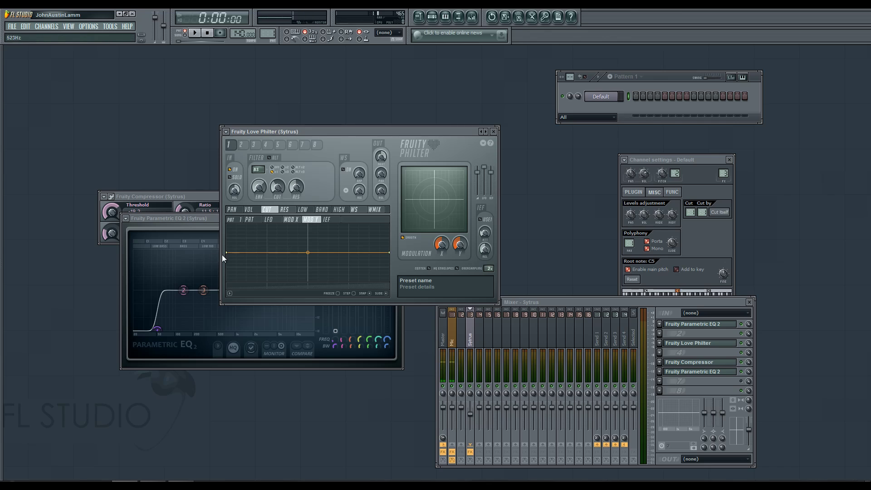
left_click_drag(230, 252, 227, 238)
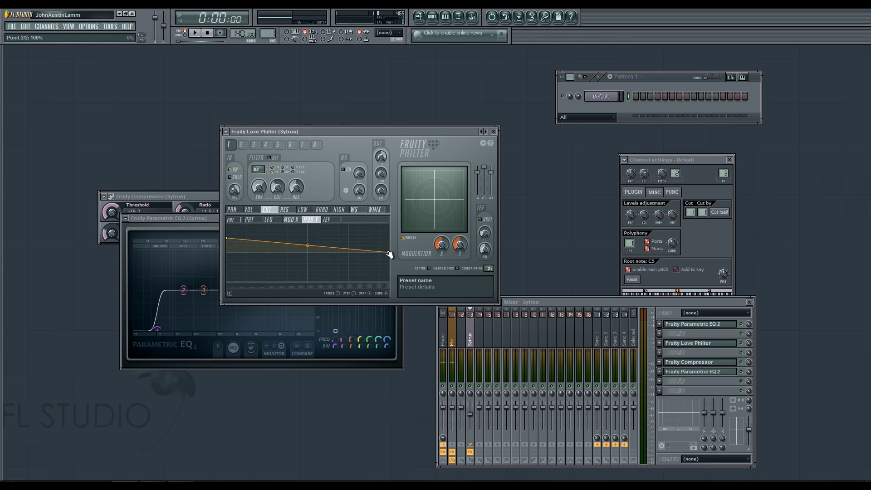
left_click_drag(389, 252, 389, 270)
Slope unit 1's cutoff Mod X envelope gently upward through the centre, then audition it by moving the X/Y modulation point
left_click(291, 219)
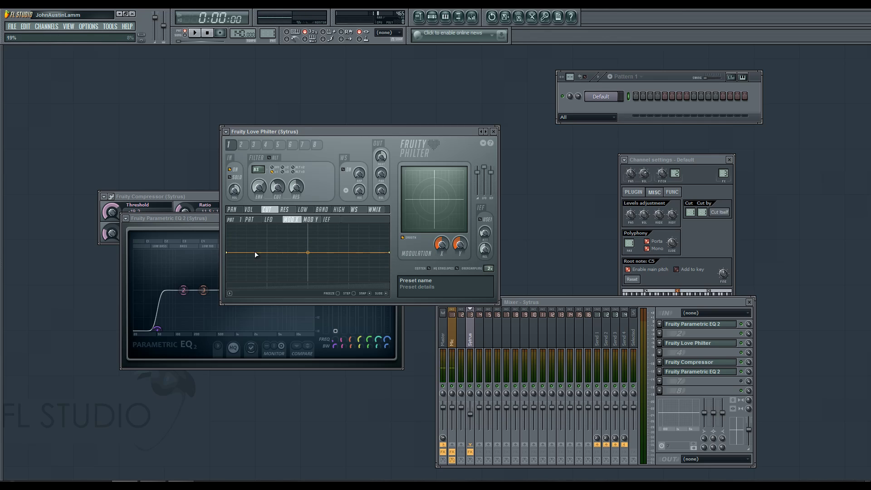
left_click_drag(226, 252, 224, 268)
left_click_drag(389, 252, 390, 237)
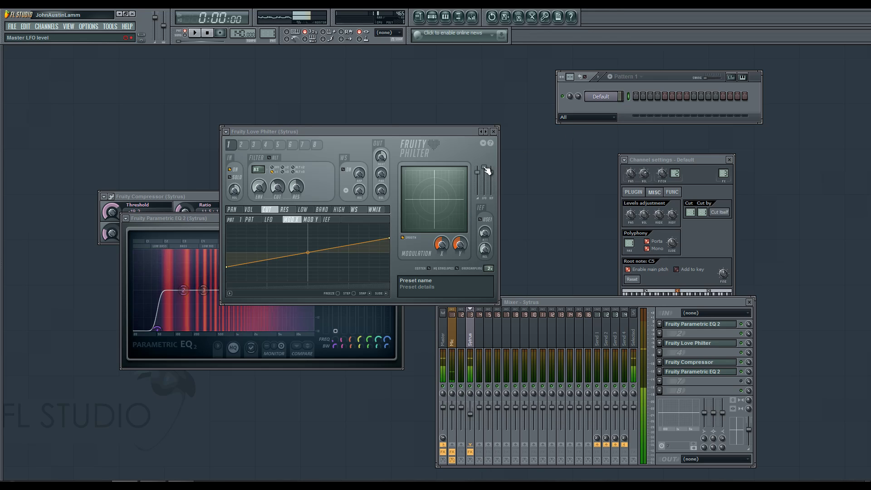
left_click_drag(434, 199, 441, 185)
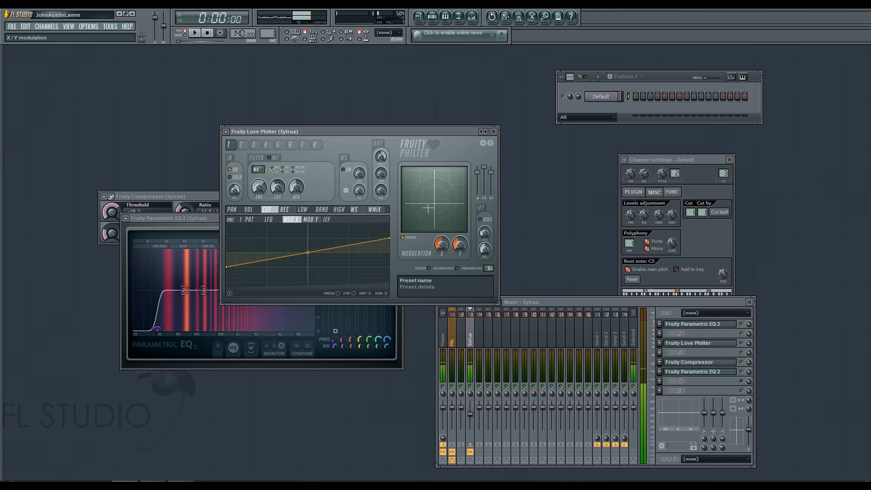
Slope unit 2's cutoff Mod X envelope steeply downward, starting well above centre and ending near the minimum
left_click(241, 144)
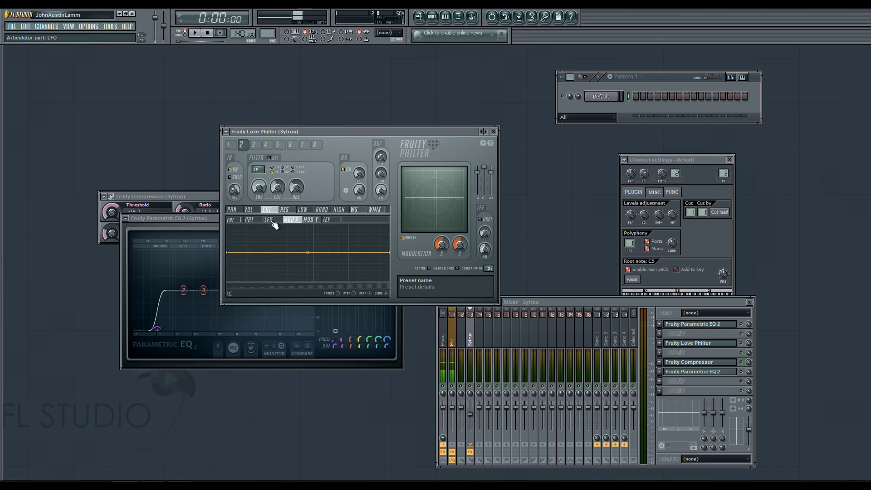
left_click_drag(226, 251, 226, 230)
left_click_drag(385, 252, 389, 281)
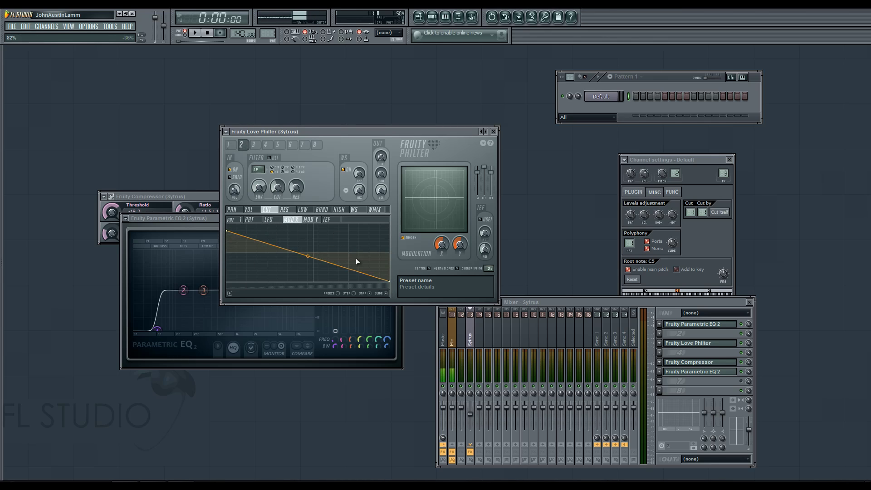
Slope unit 2's cutoff Mod Y envelope from maximum down to minimum, then audition the channel with the X/Y modulation pad
left_click(313, 222)
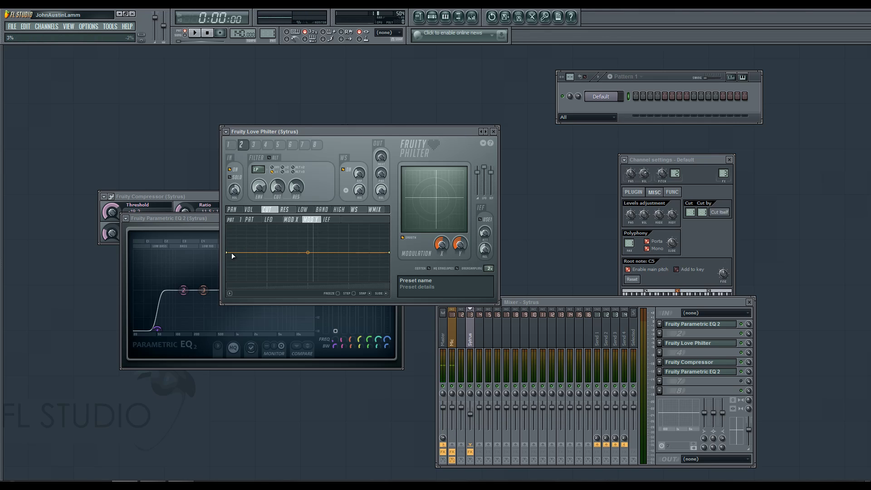
left_click_drag(229, 252, 241, 230)
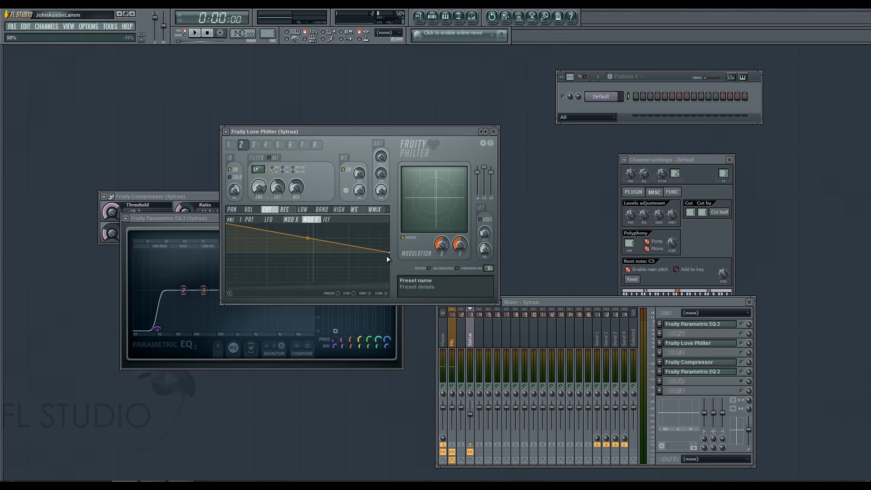
left_click_drag(389, 253, 389, 282)
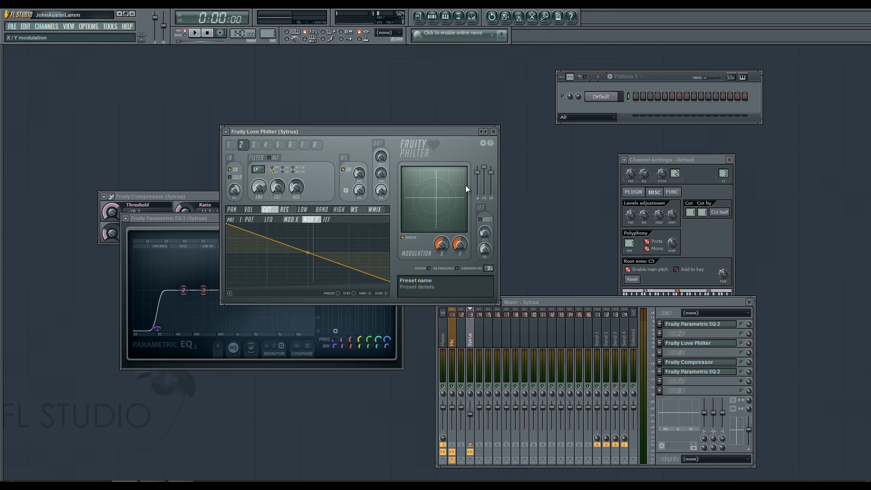
left_click(627, 98)
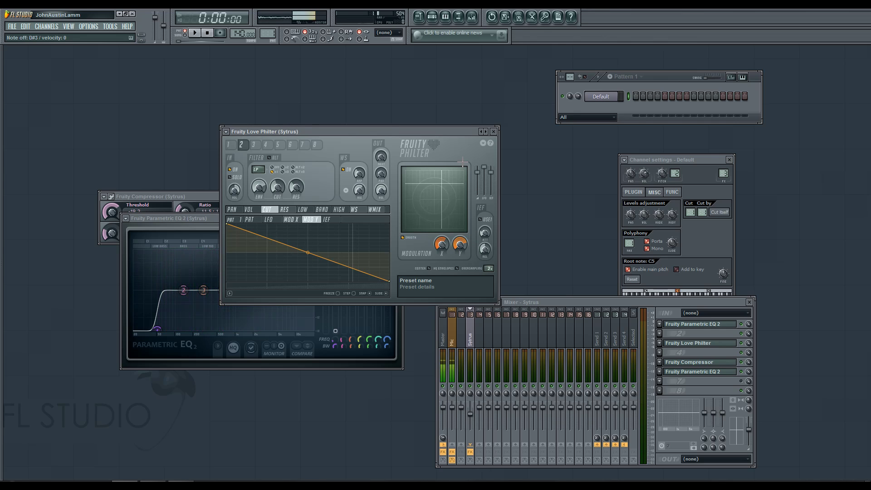
Bring up the cutoff pattern envelope of unit 1
left_click(228, 144)
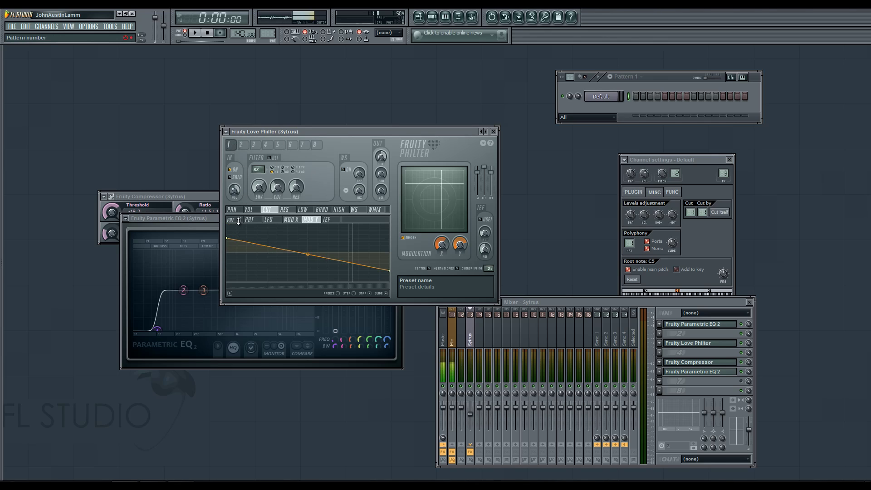
left_click(239, 221)
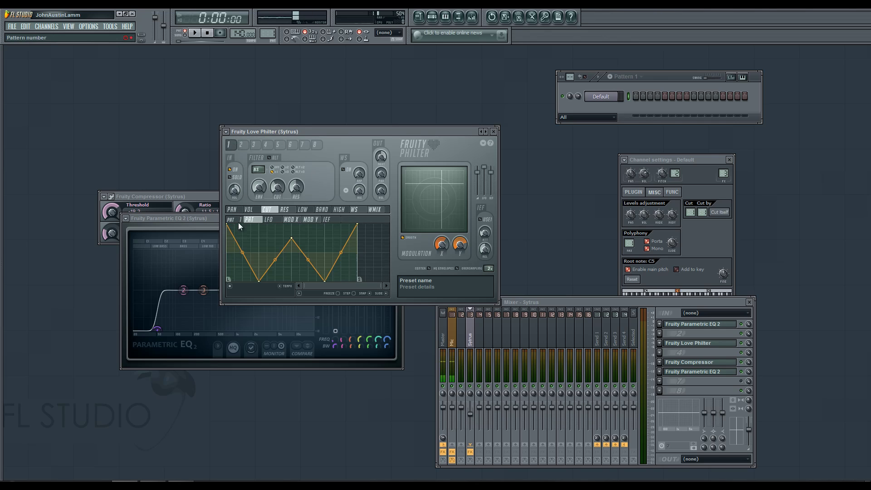